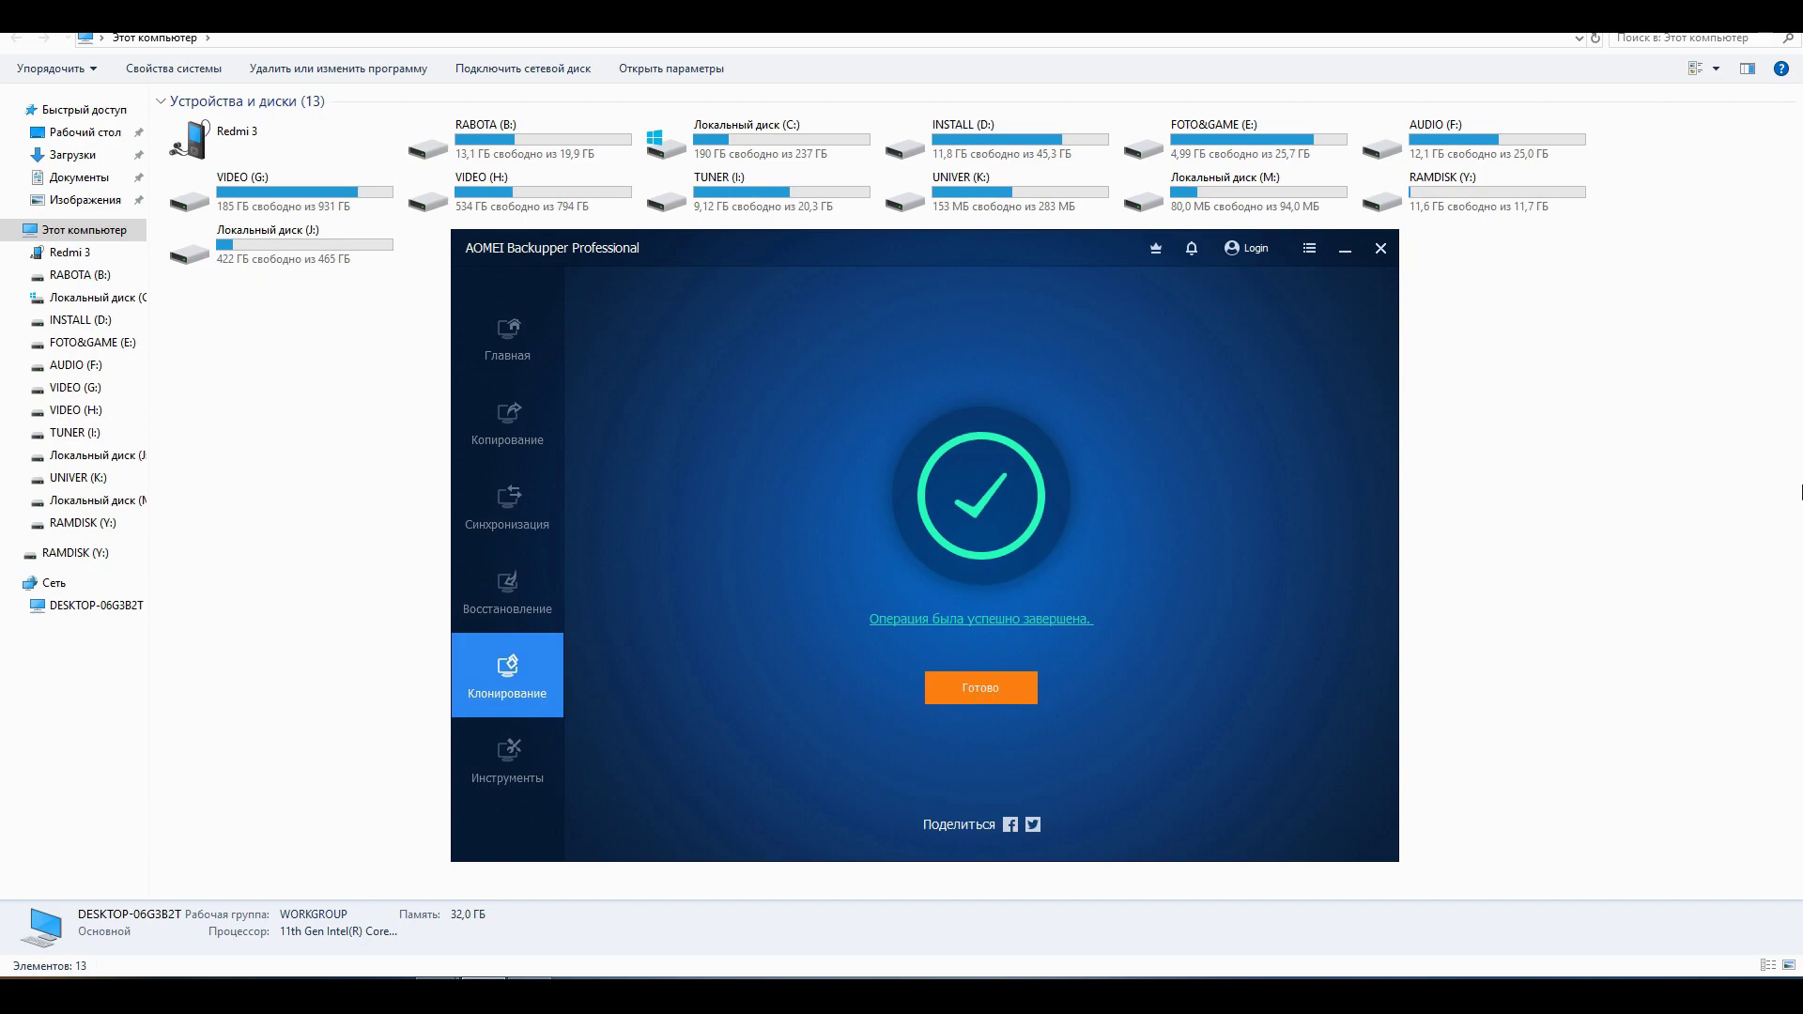
Step: Finish the completed disk-cloning operation and leave its result page
{"action": "left_click", "coordinate": [980, 687]}
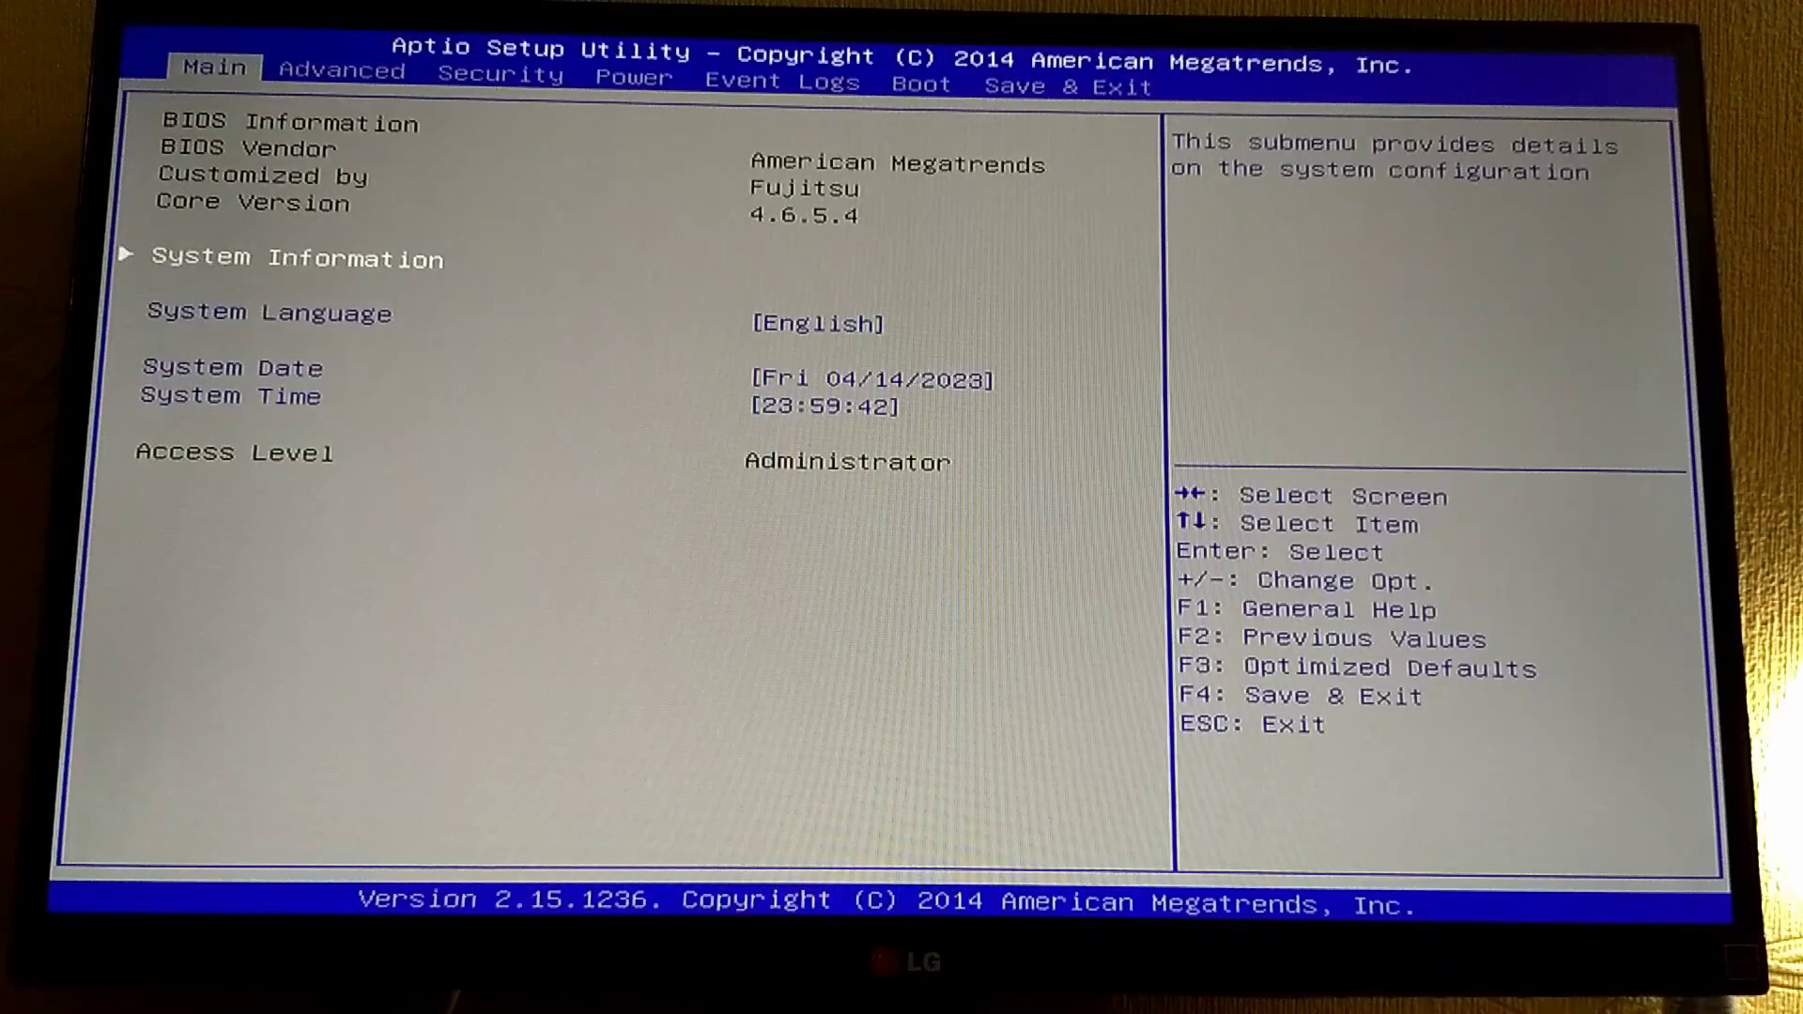
Step: In the BIOS setup, check the system language options on the main page and open the Advanced PCI settings
{"action": "key", "text": "Down"}
{"action": "key", "text": "Return"}
{"action": "key", "text": "Return"}
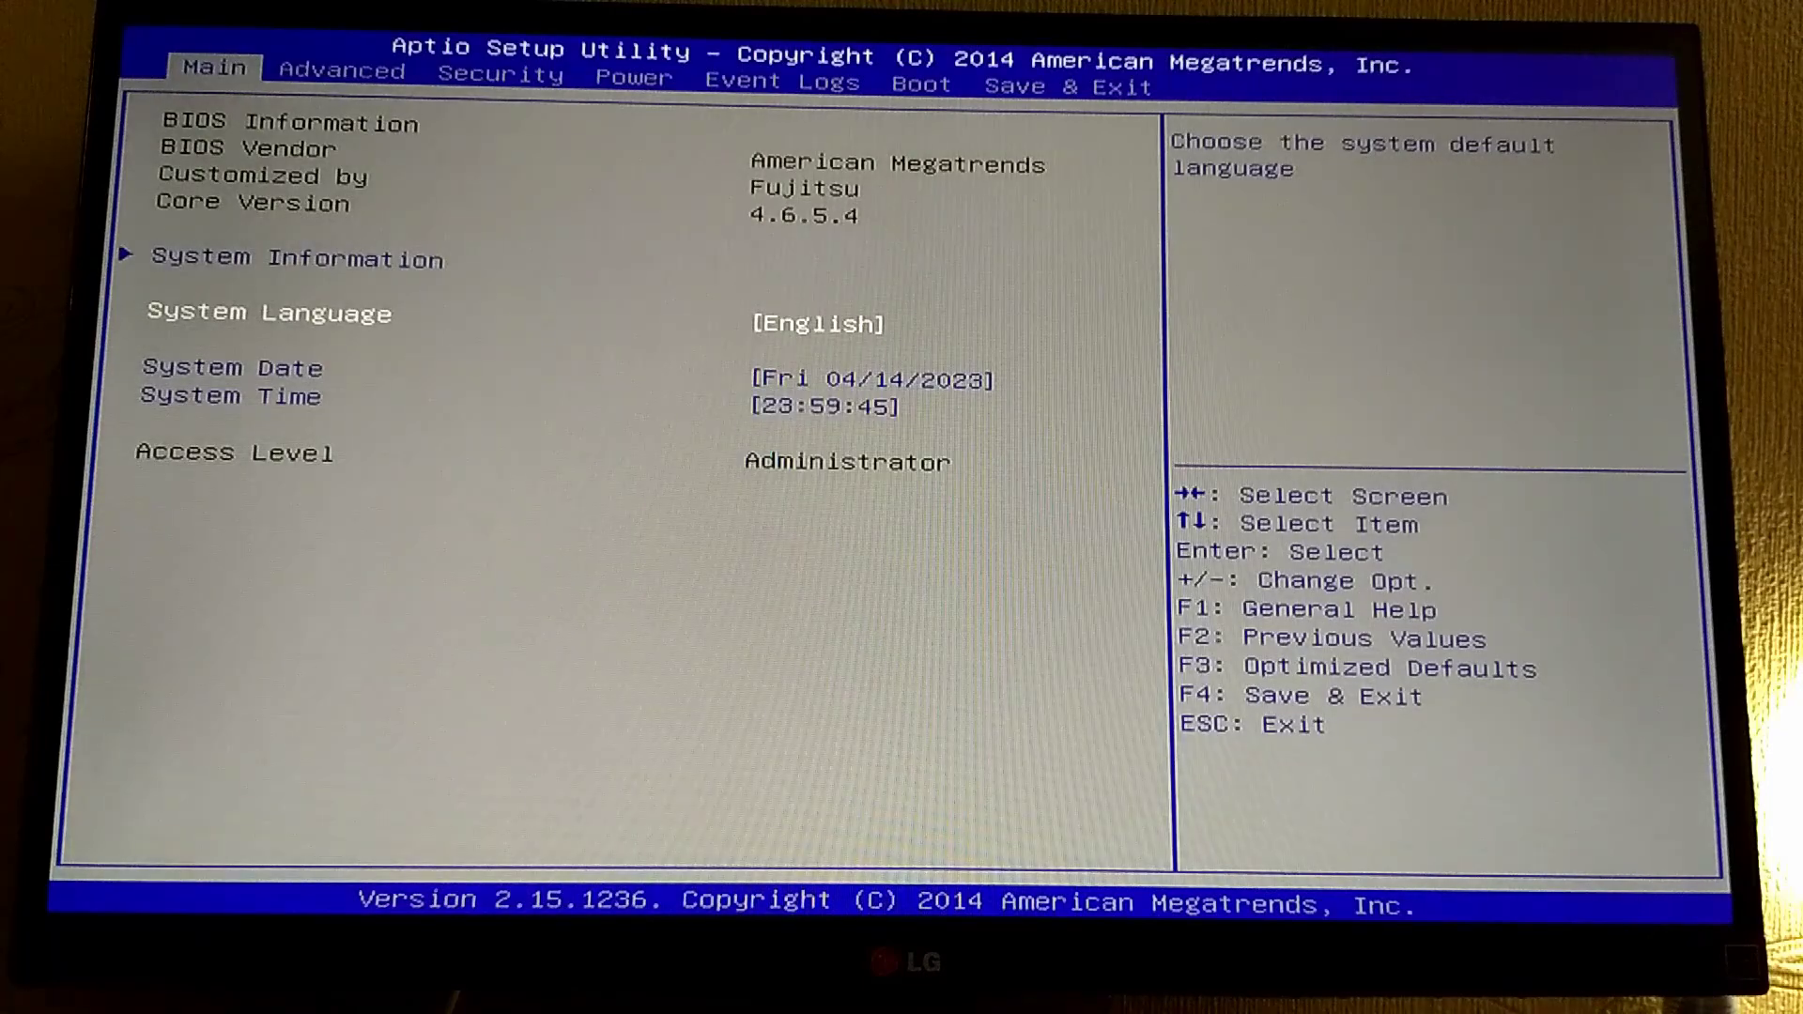
{"action": "key", "text": "Down"}
{"action": "key", "text": "Down"}
{"action": "key", "text": "Right"}
{"action": "key", "text": "Return"}
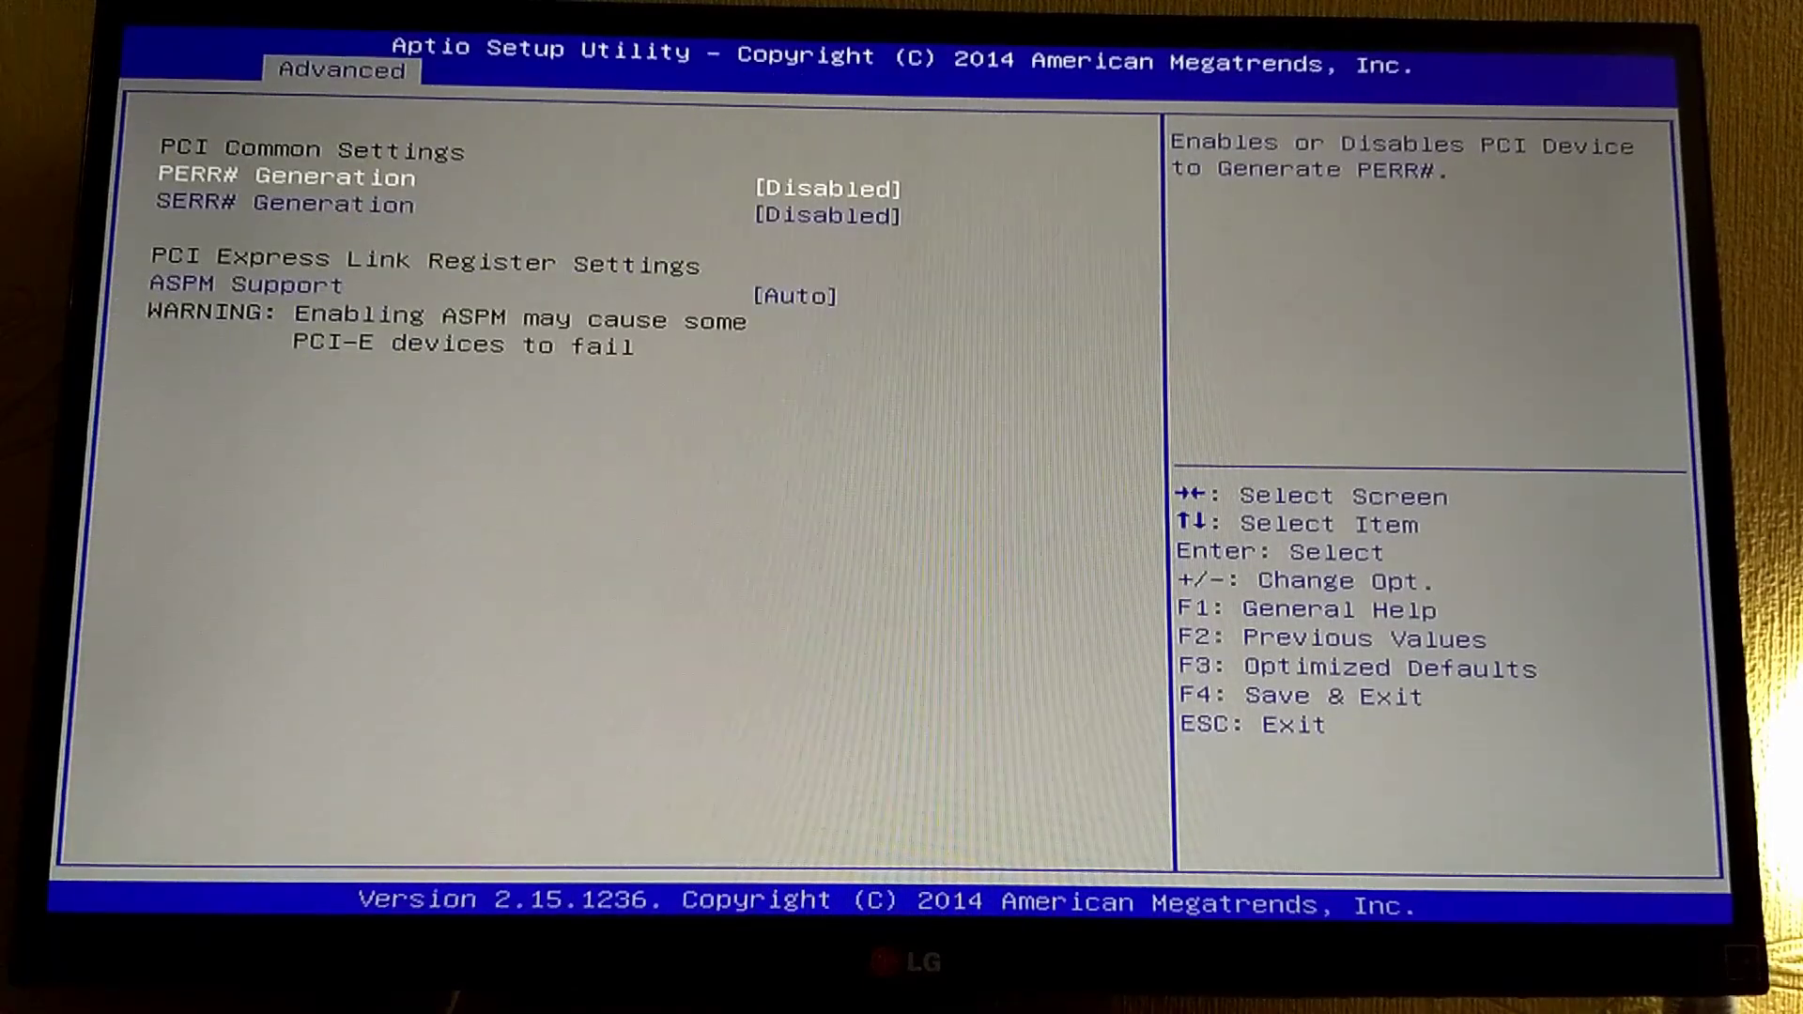
Step: Look through the Advanced submenus following the PCI settings and open CPU Configuration
{"action": "key", "text": "Escape"}
{"action": "key", "text": "Down"}
{"action": "key", "text": "Return"}
{"action": "key", "text": "Escape"}
{"action": "key", "text": "Down"}
{"action": "key", "text": "Return"}
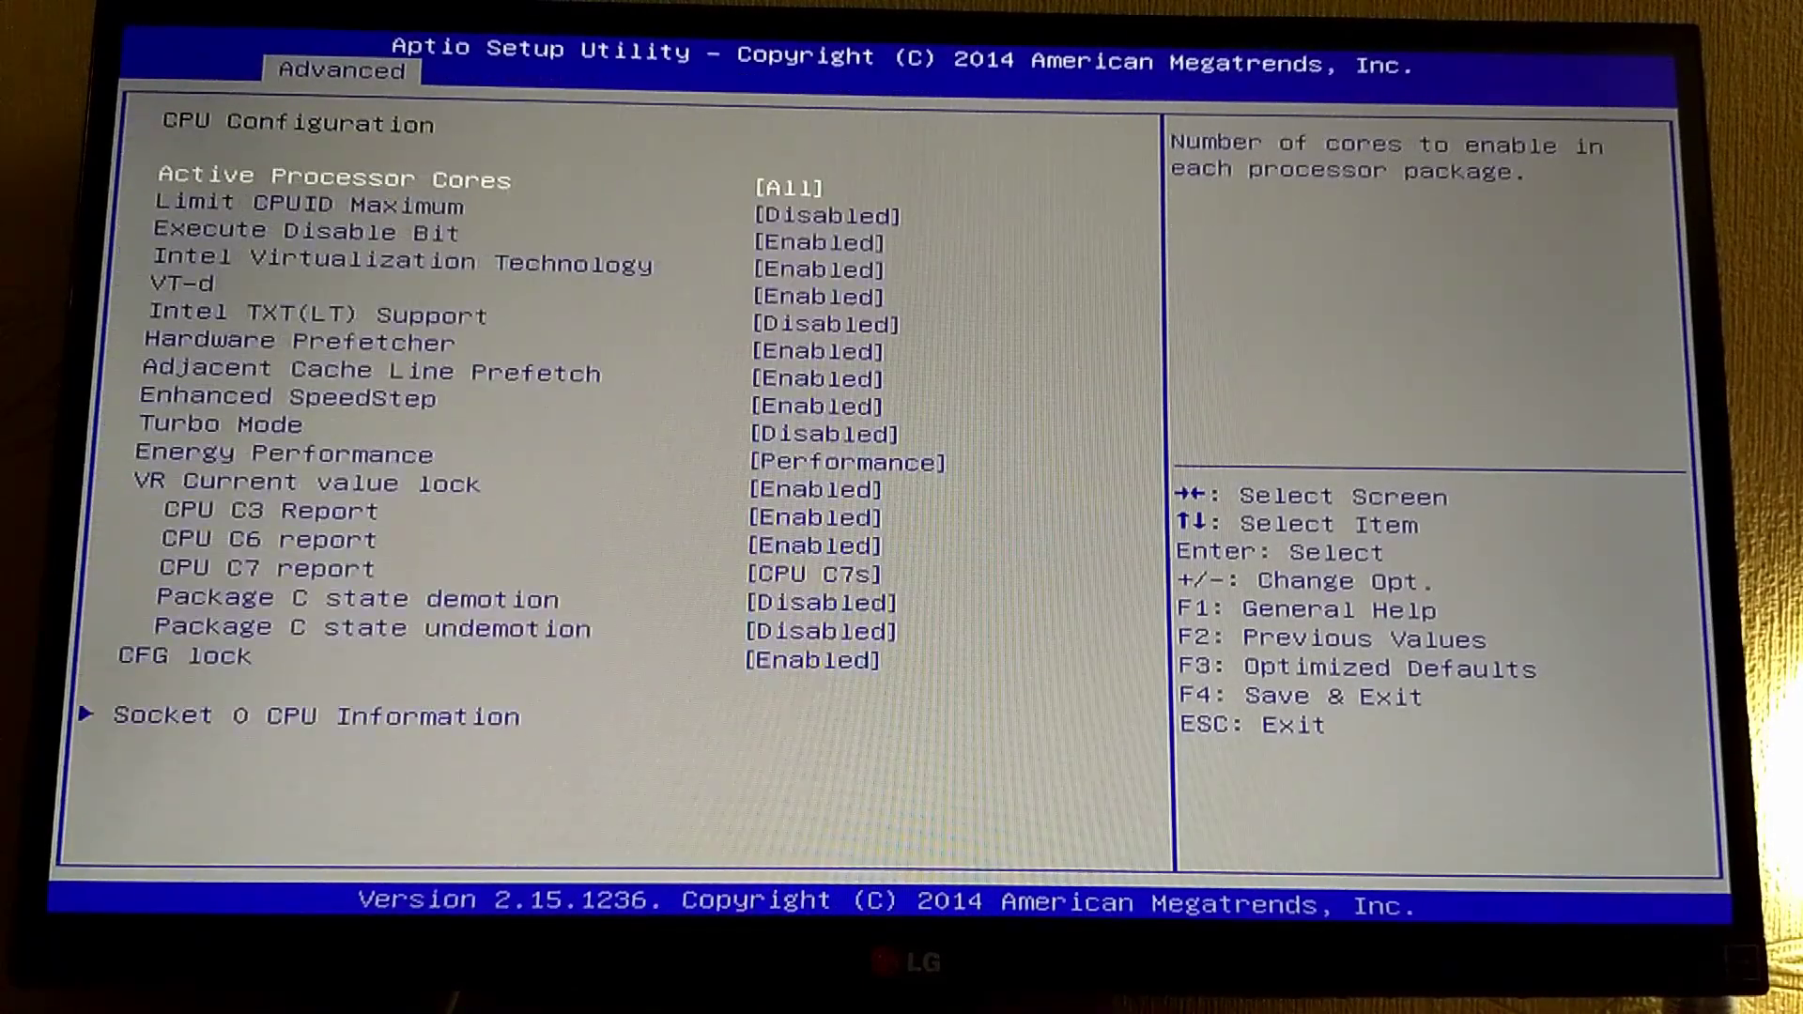
Step: Check the available options for Active Processor Cores and Limit CPUID Maximum without changing either setting
{"action": "key", "text": "Return"}
{"action": "key", "text": "Return"}
{"action": "key", "text": "Down"}
{"action": "key", "text": "Return"}
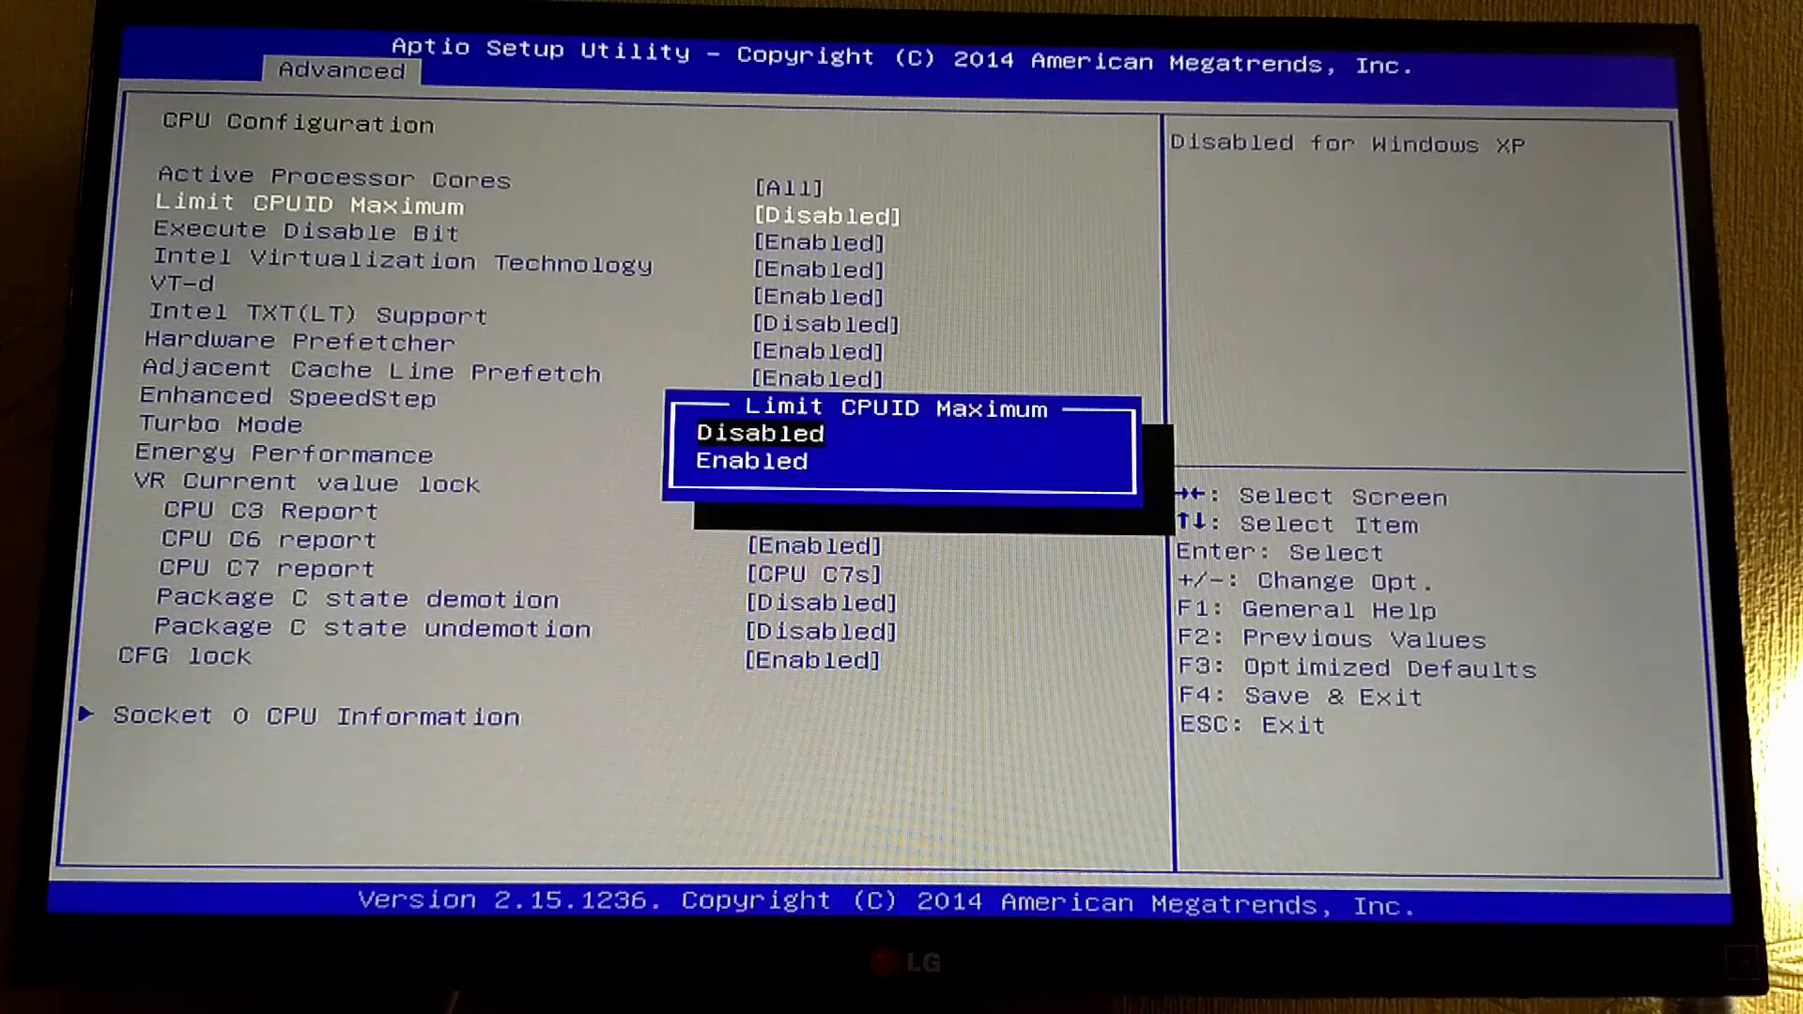
{"action": "key", "text": "Return"}
Step: Examine the remaining CPU settings down to VR Current value lock and open the Advanced submenu after CPU Configuration
{"action": "key", "text": "Down"}
{"action": "key", "text": "Down"}
{"action": "key", "text": "Down"}
{"action": "key", "text": "Down"}
{"action": "key", "text": "Down"}
{"action": "key", "text": "Down"}
{"action": "key", "text": "Down"}
{"action": "key", "text": "Down"}
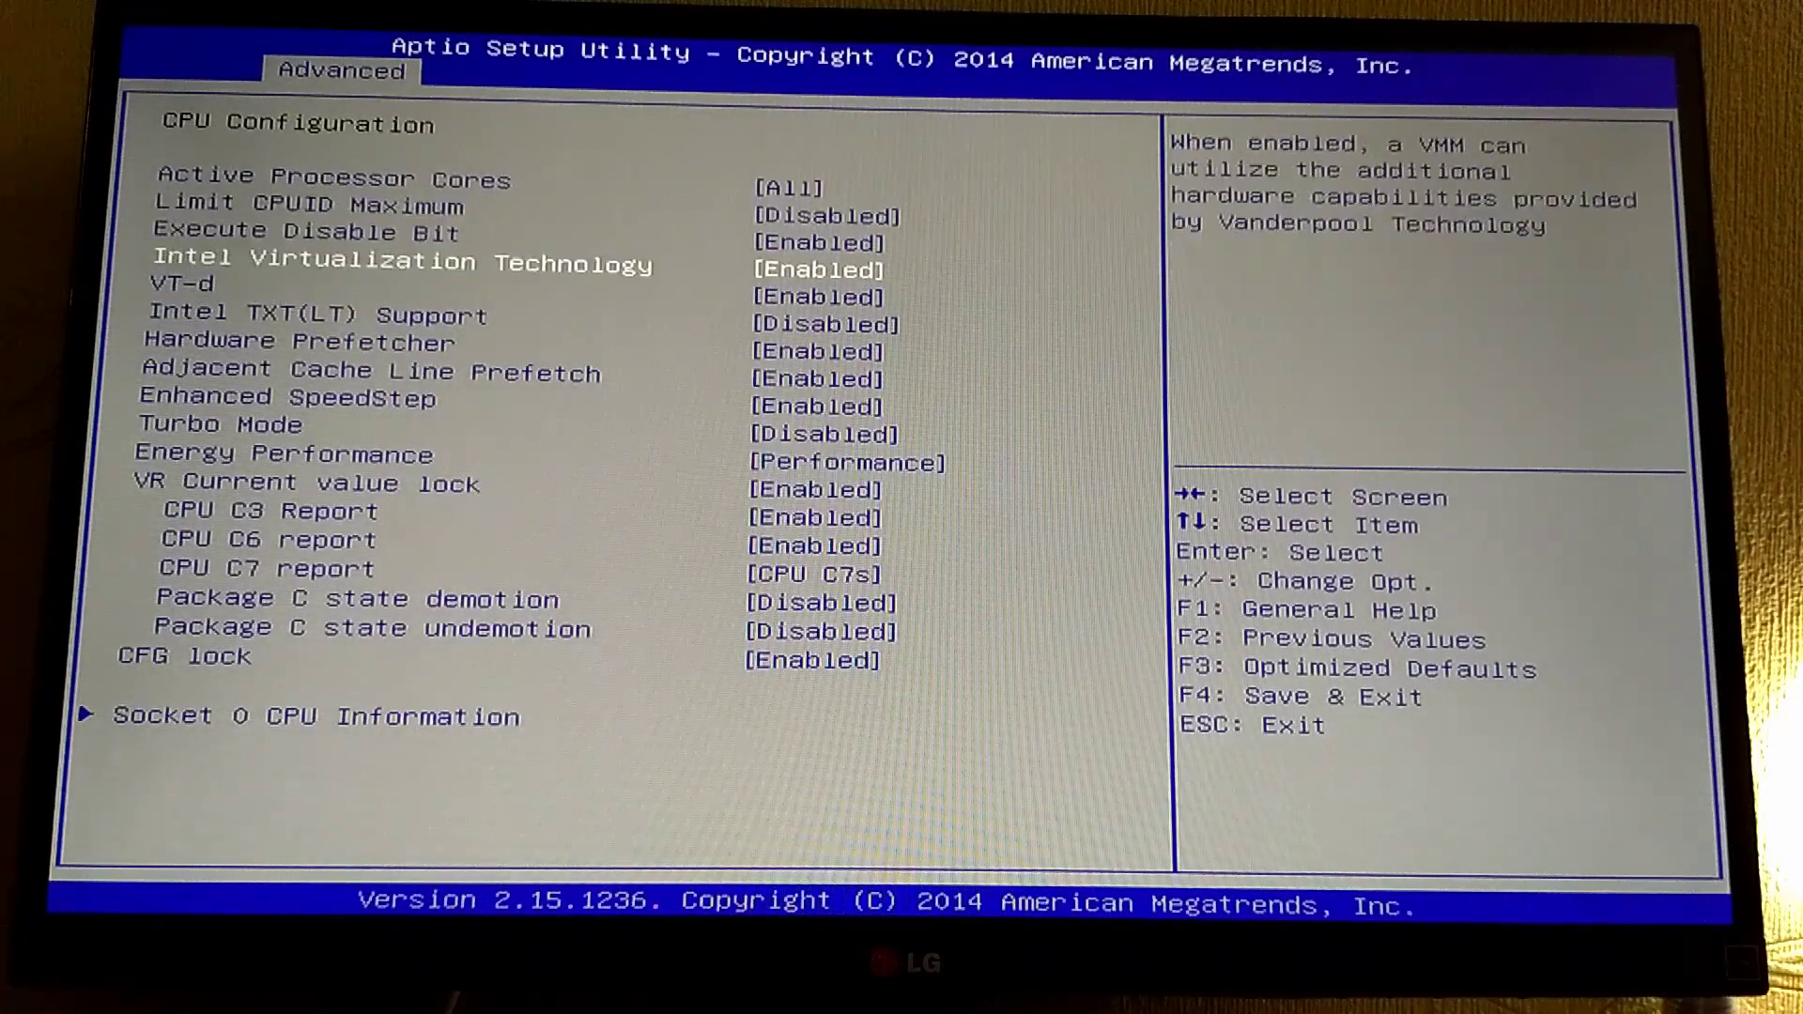
{"action": "key", "text": "Down"}
{"action": "key", "text": "Down"}
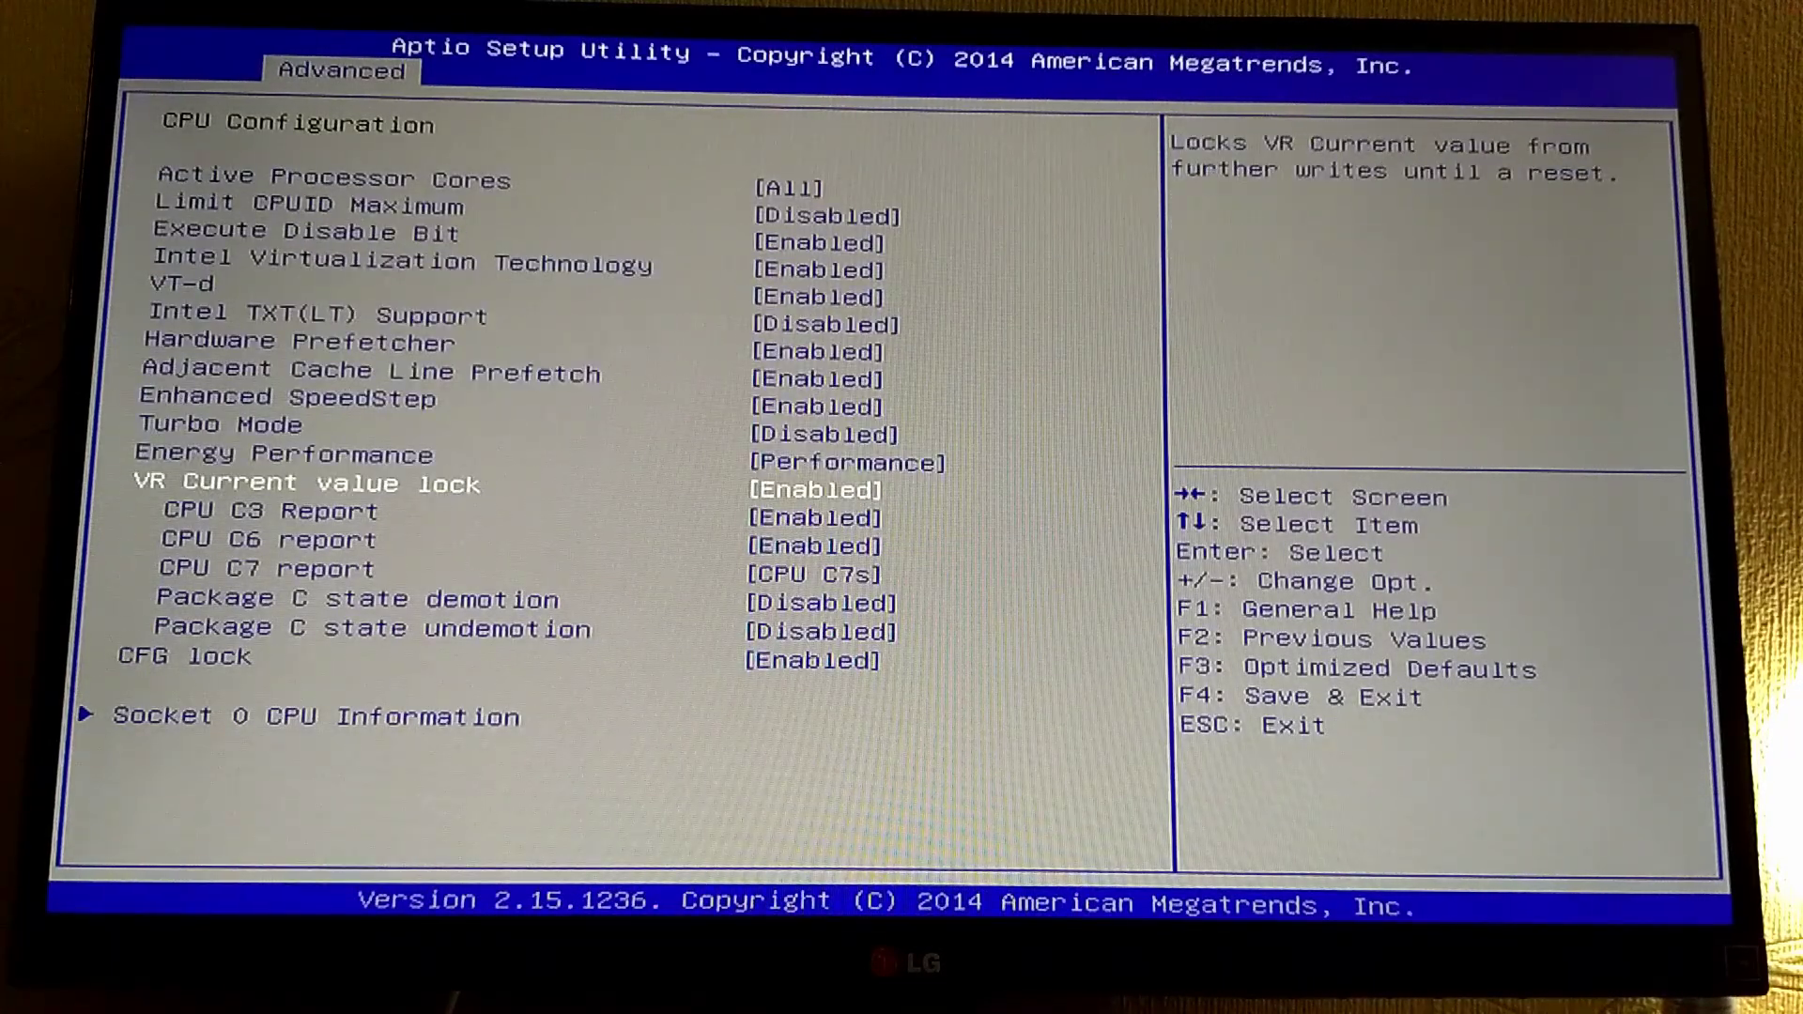
{"action": "key", "text": "Escape"}
{"action": "key", "text": "Down"}
{"action": "key", "text": "Return"}
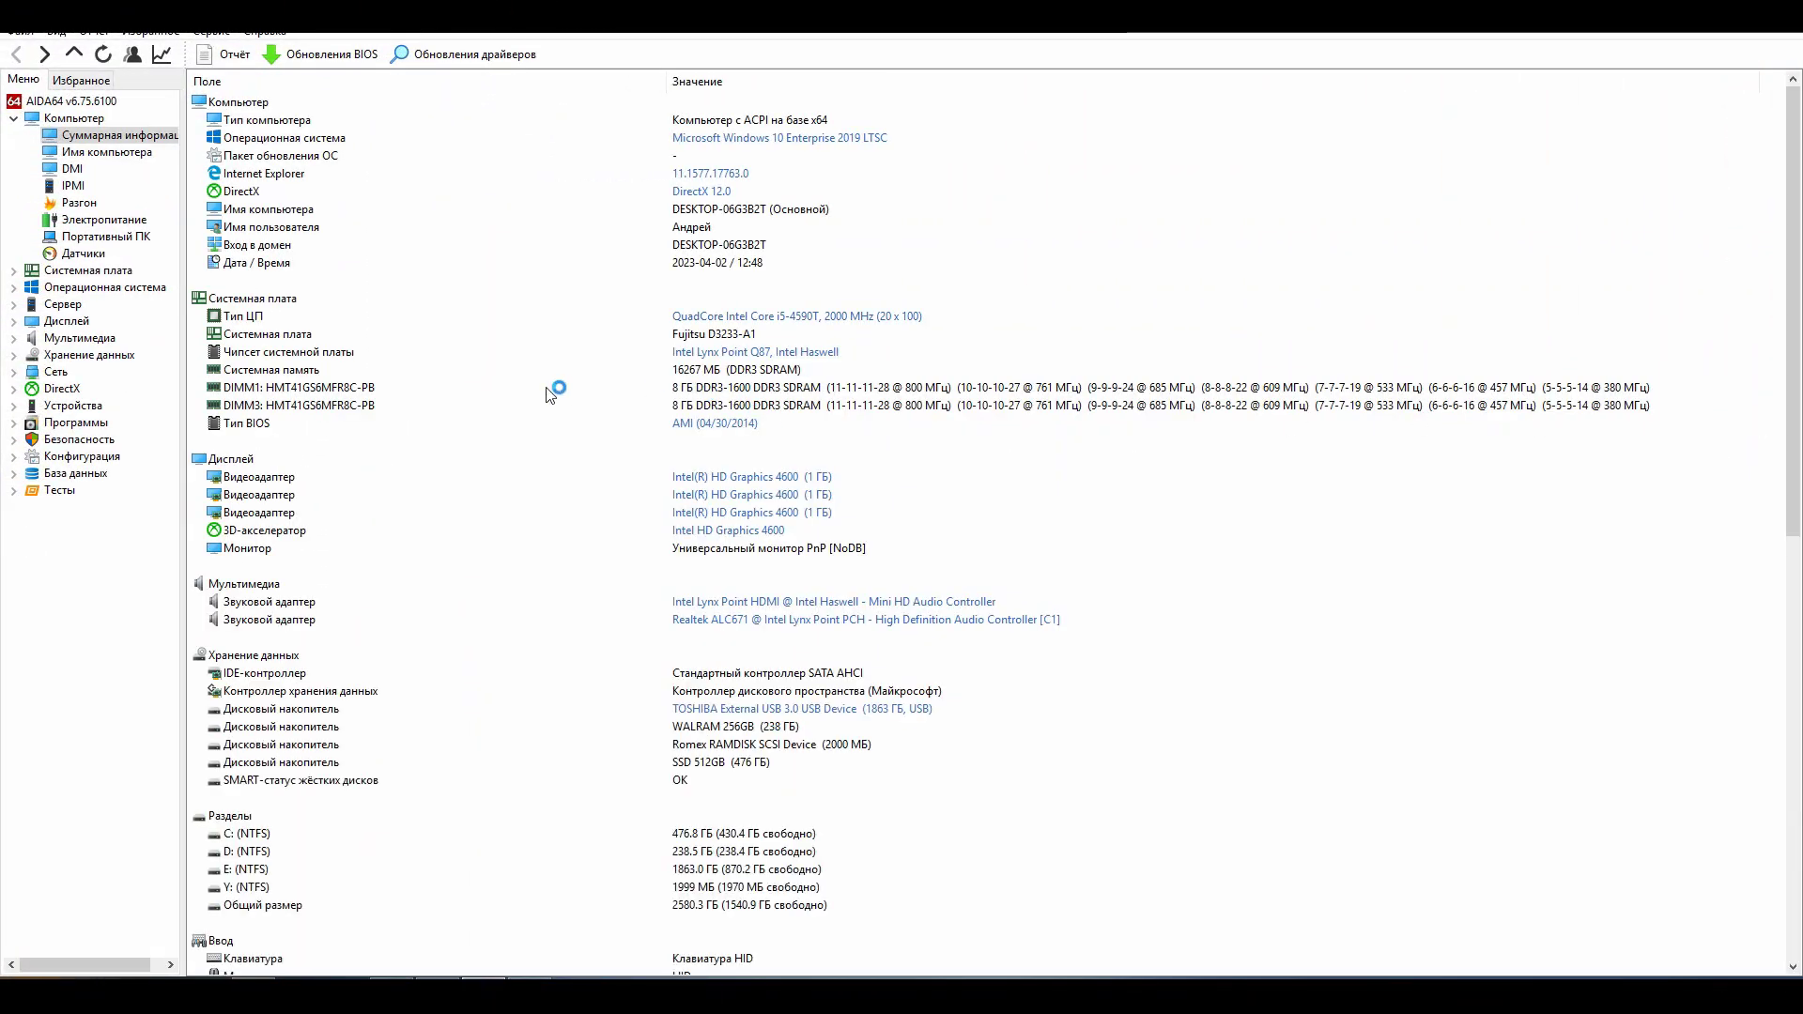
Step: In AIDA64, review the computer's full hardware summary and display the sensor readings
{"action": "scroll", "coordinate": [1061, 514], "scroll_direction": "down", "scroll_amount": 11}
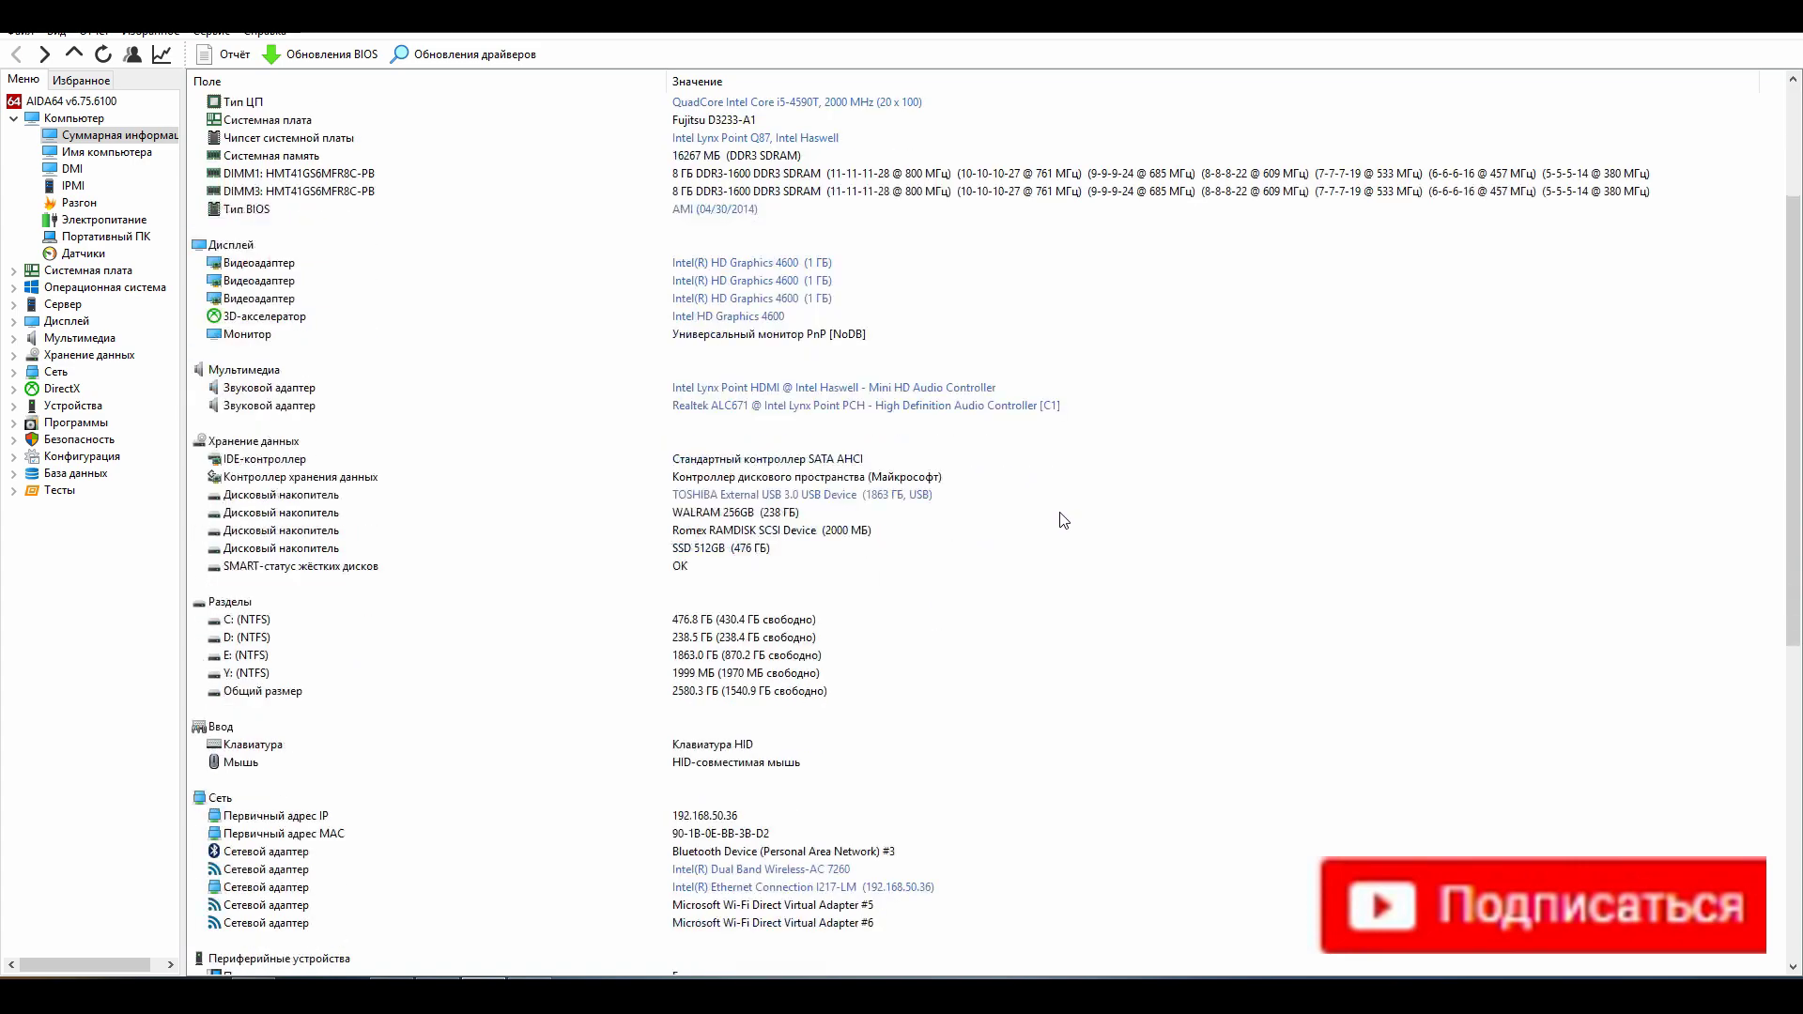
{"action": "scroll", "coordinate": [1061, 515], "scroll_direction": "down", "scroll_amount": 4}
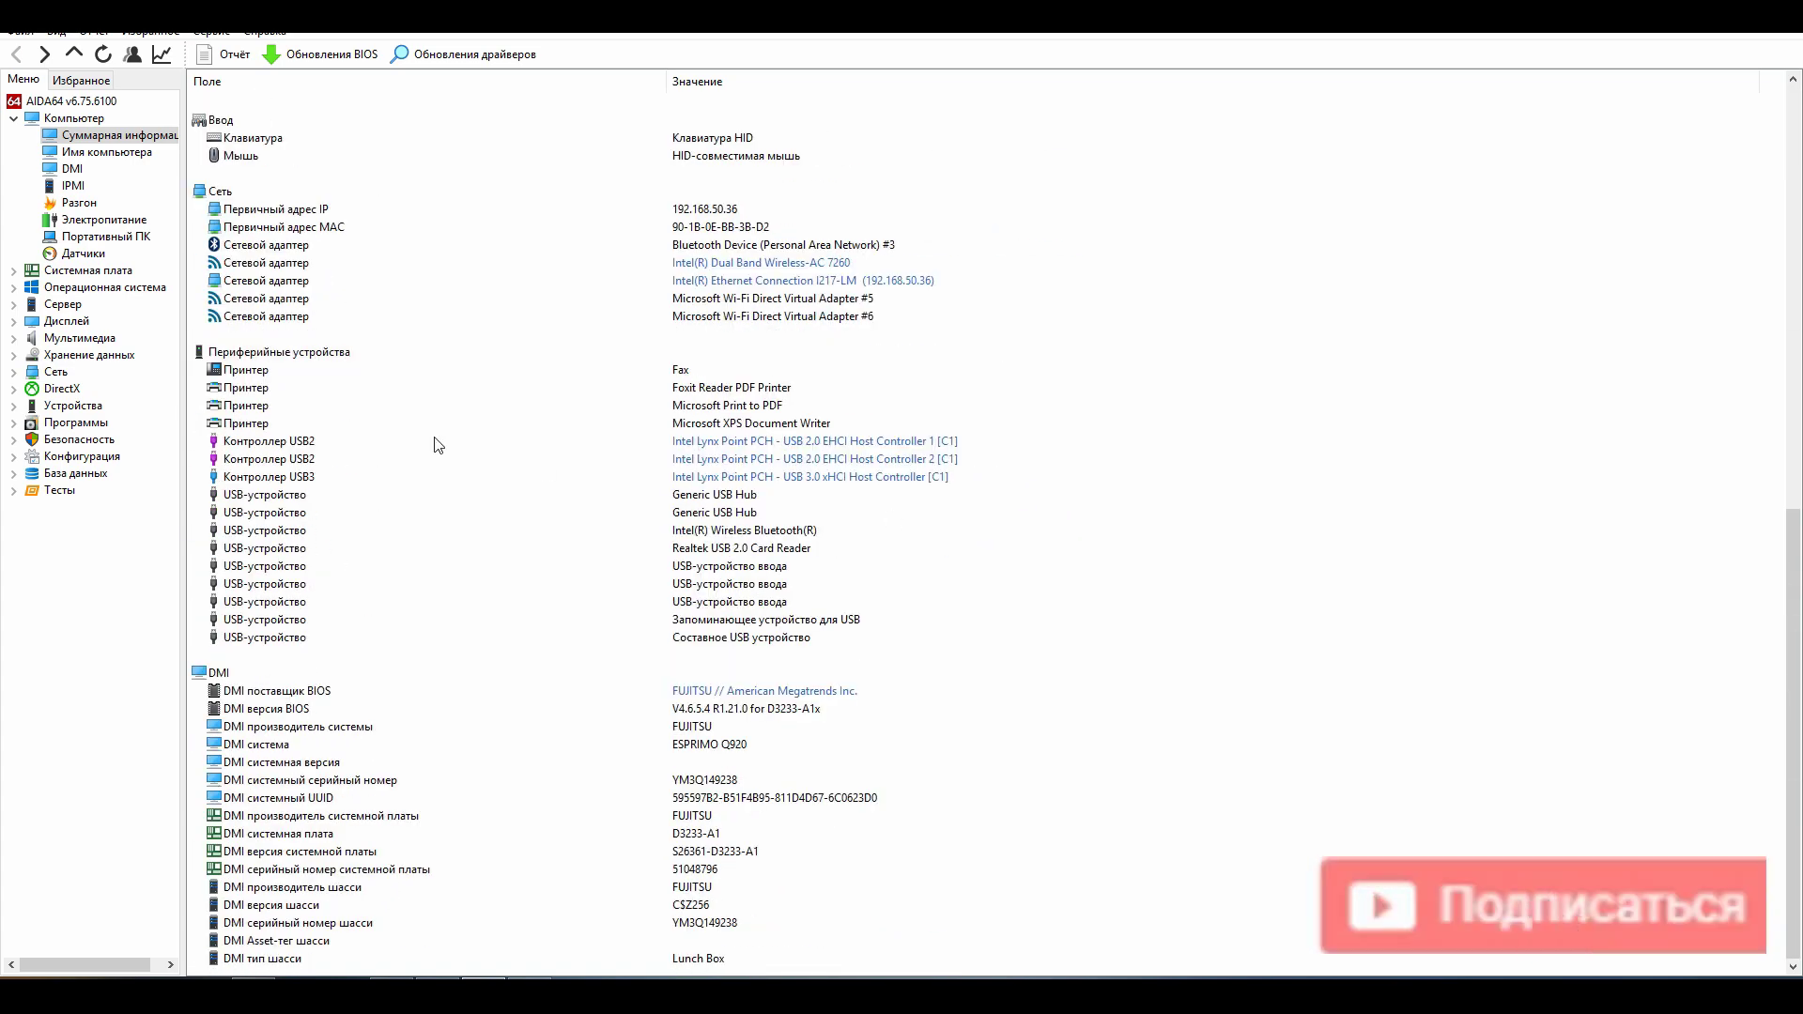
{"action": "left_click", "coordinate": [89, 236]}
{"action": "left_click", "coordinate": [82, 253]}
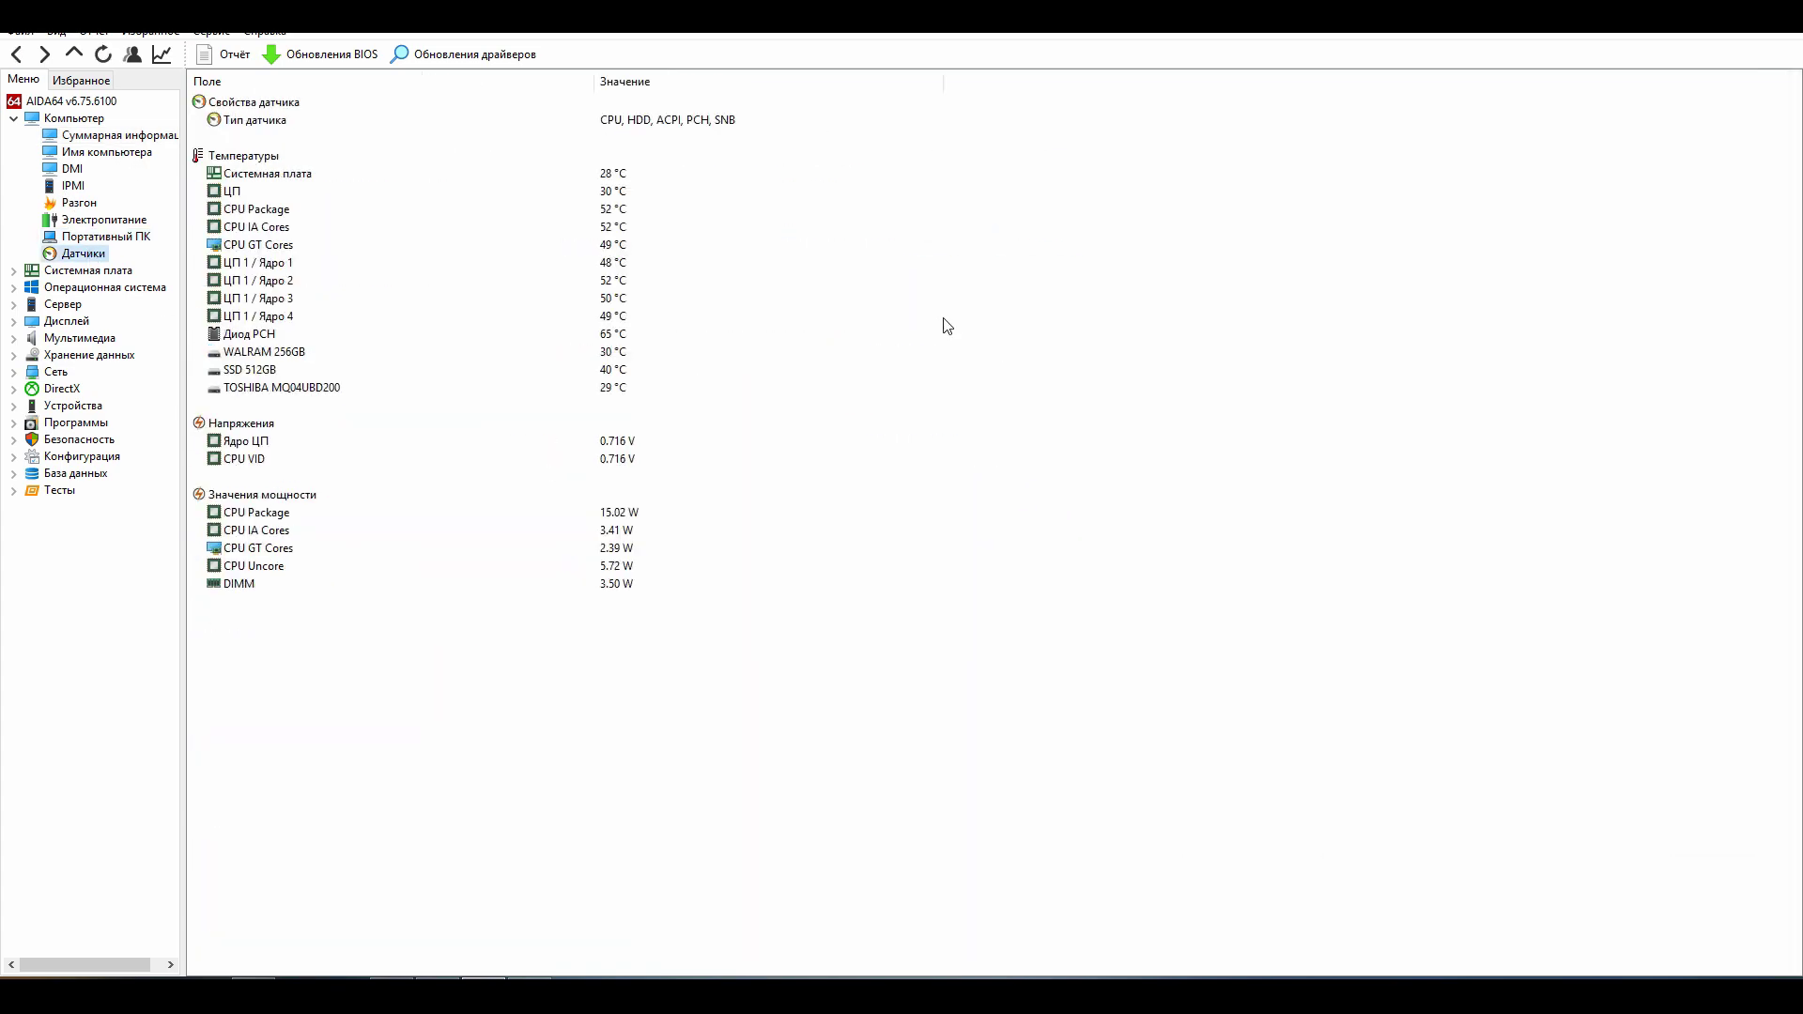
Step: Examine the processor's properties, including its typical power, and open its CPUID details
{"action": "double_click", "coordinate": [88, 269]}
{"action": "double_click", "coordinate": [220, 103]}
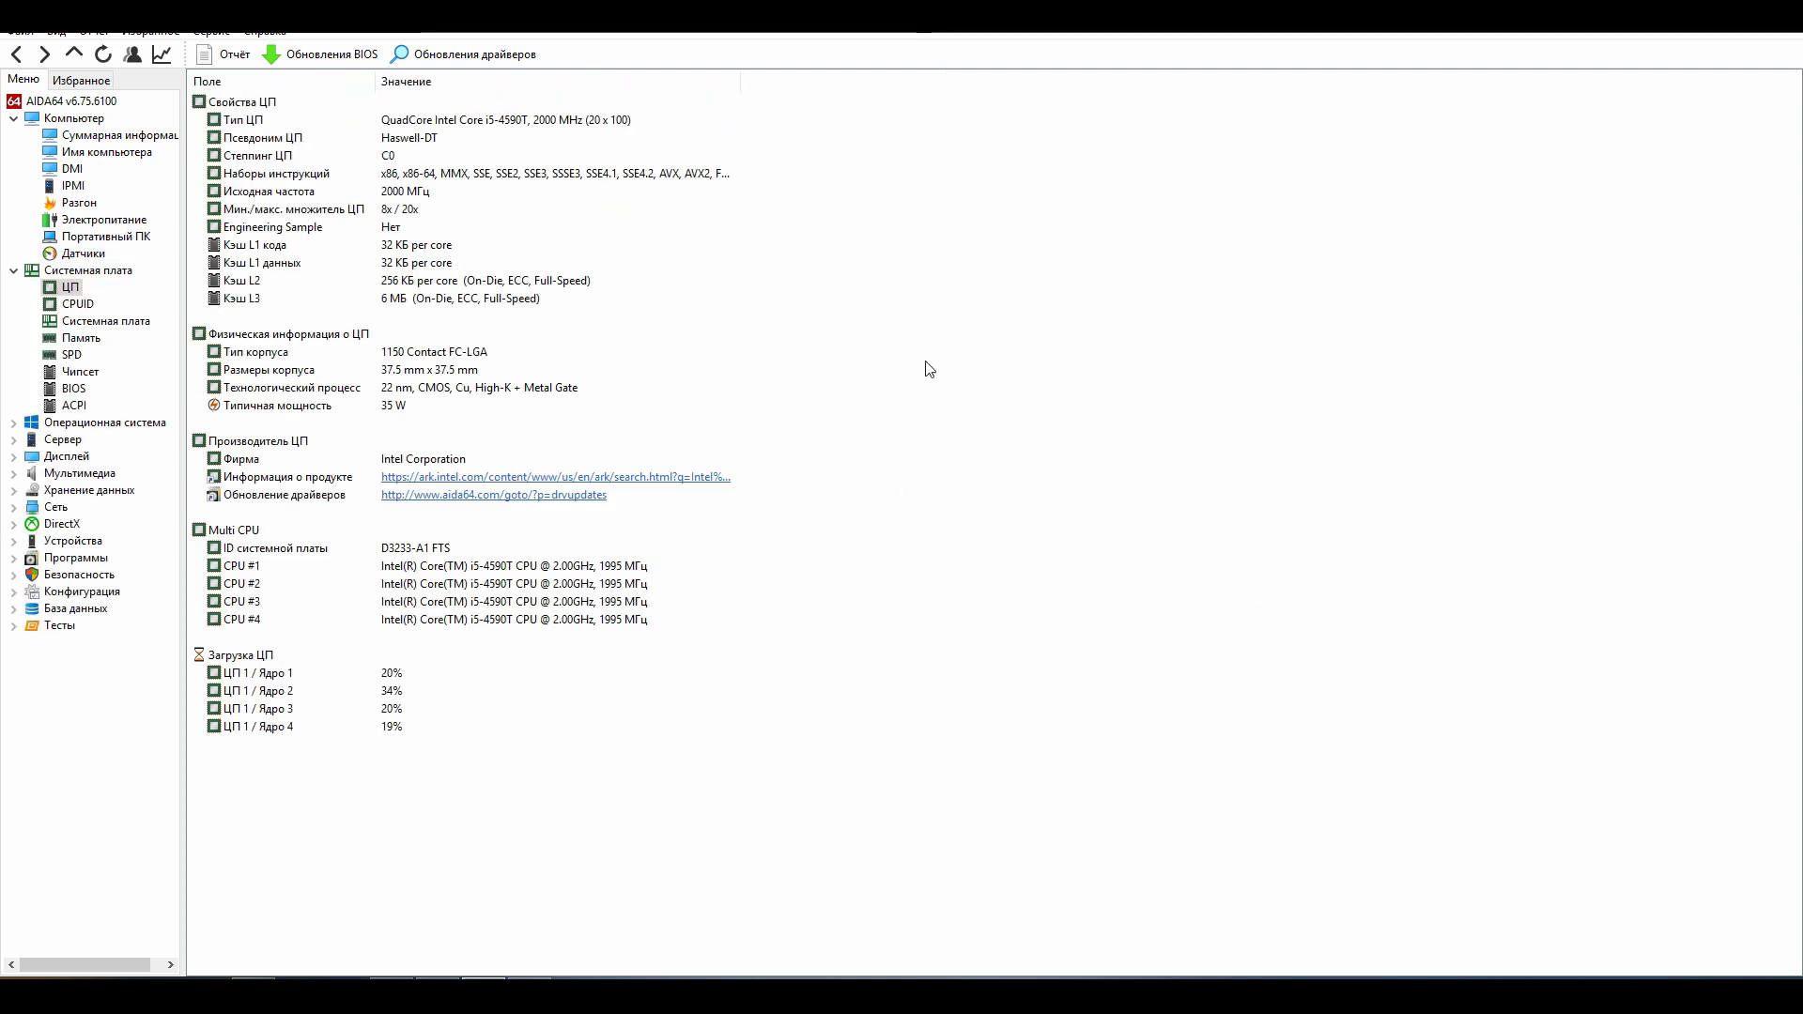
{"action": "left_click", "coordinate": [381, 409]}
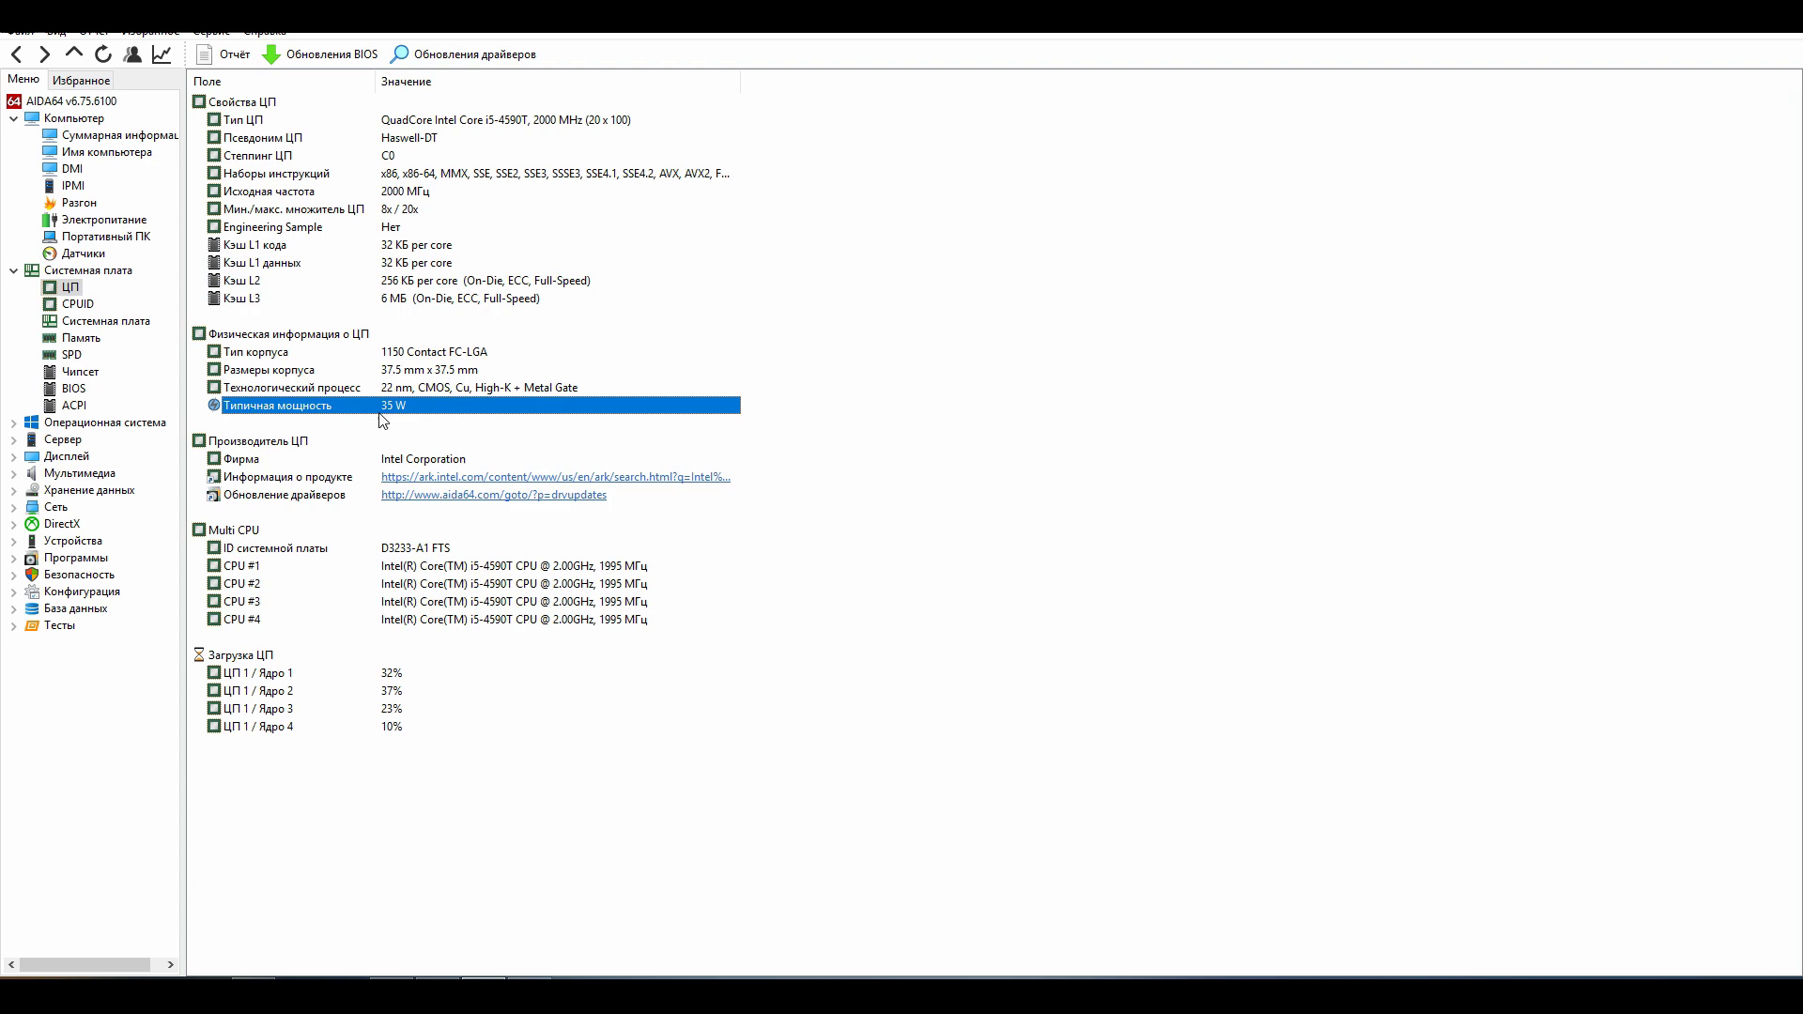
{"action": "left_click", "coordinate": [934, 389]}
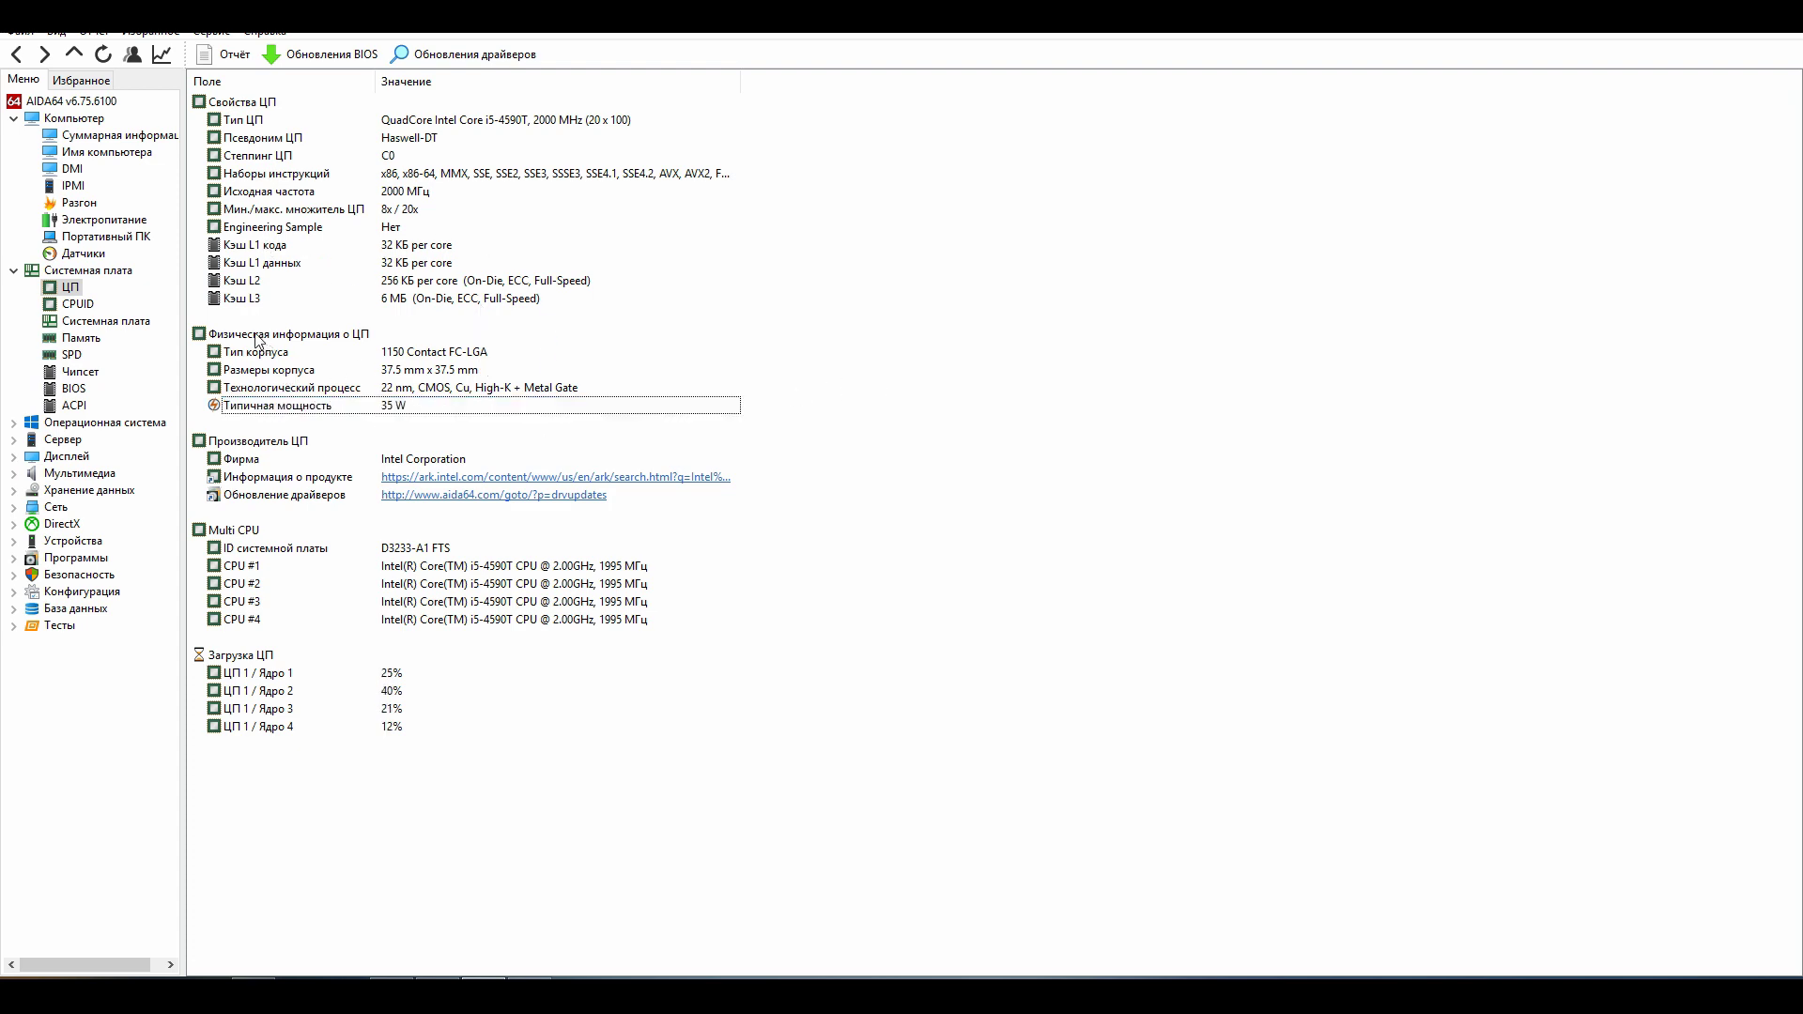
{"action": "left_click", "coordinate": [79, 304]}
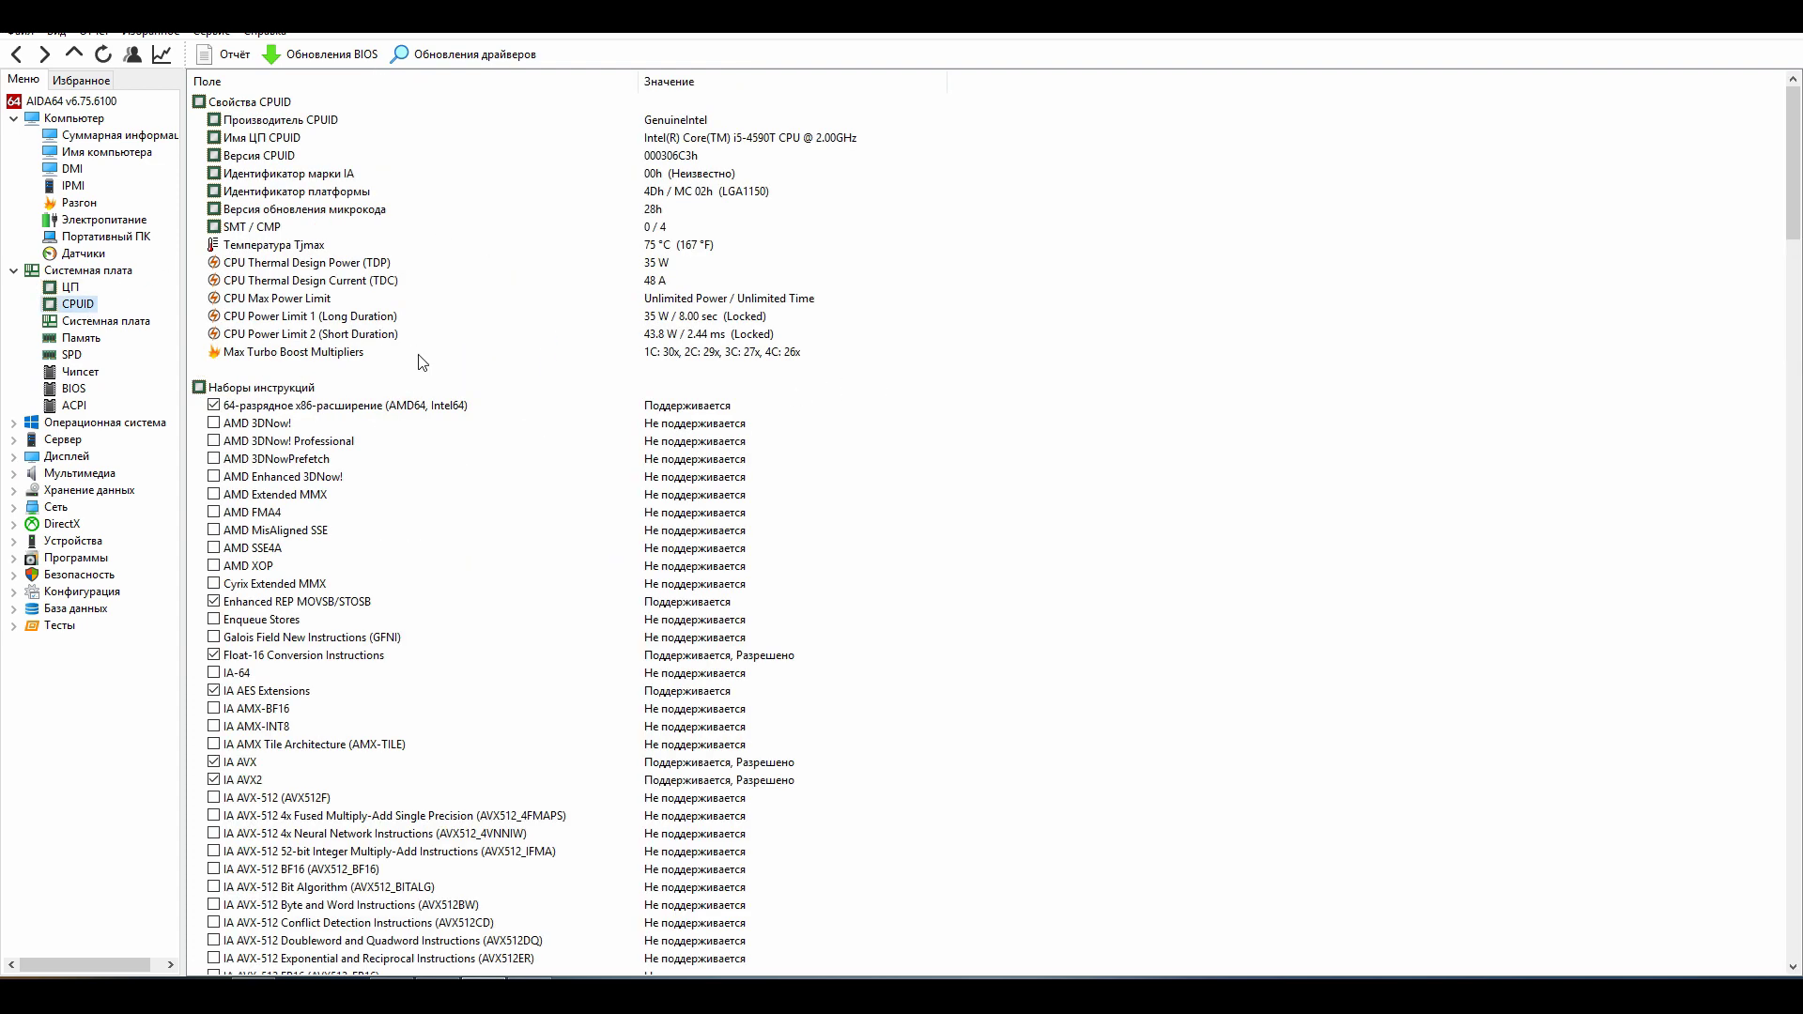
Step: Review the motherboard and memory information and check the manufacture date of both memory modules in the SPD data
{"action": "left_click", "coordinate": [141, 322]}
{"action": "left_click", "coordinate": [82, 338]}
{"action": "left_click", "coordinate": [89, 358]}
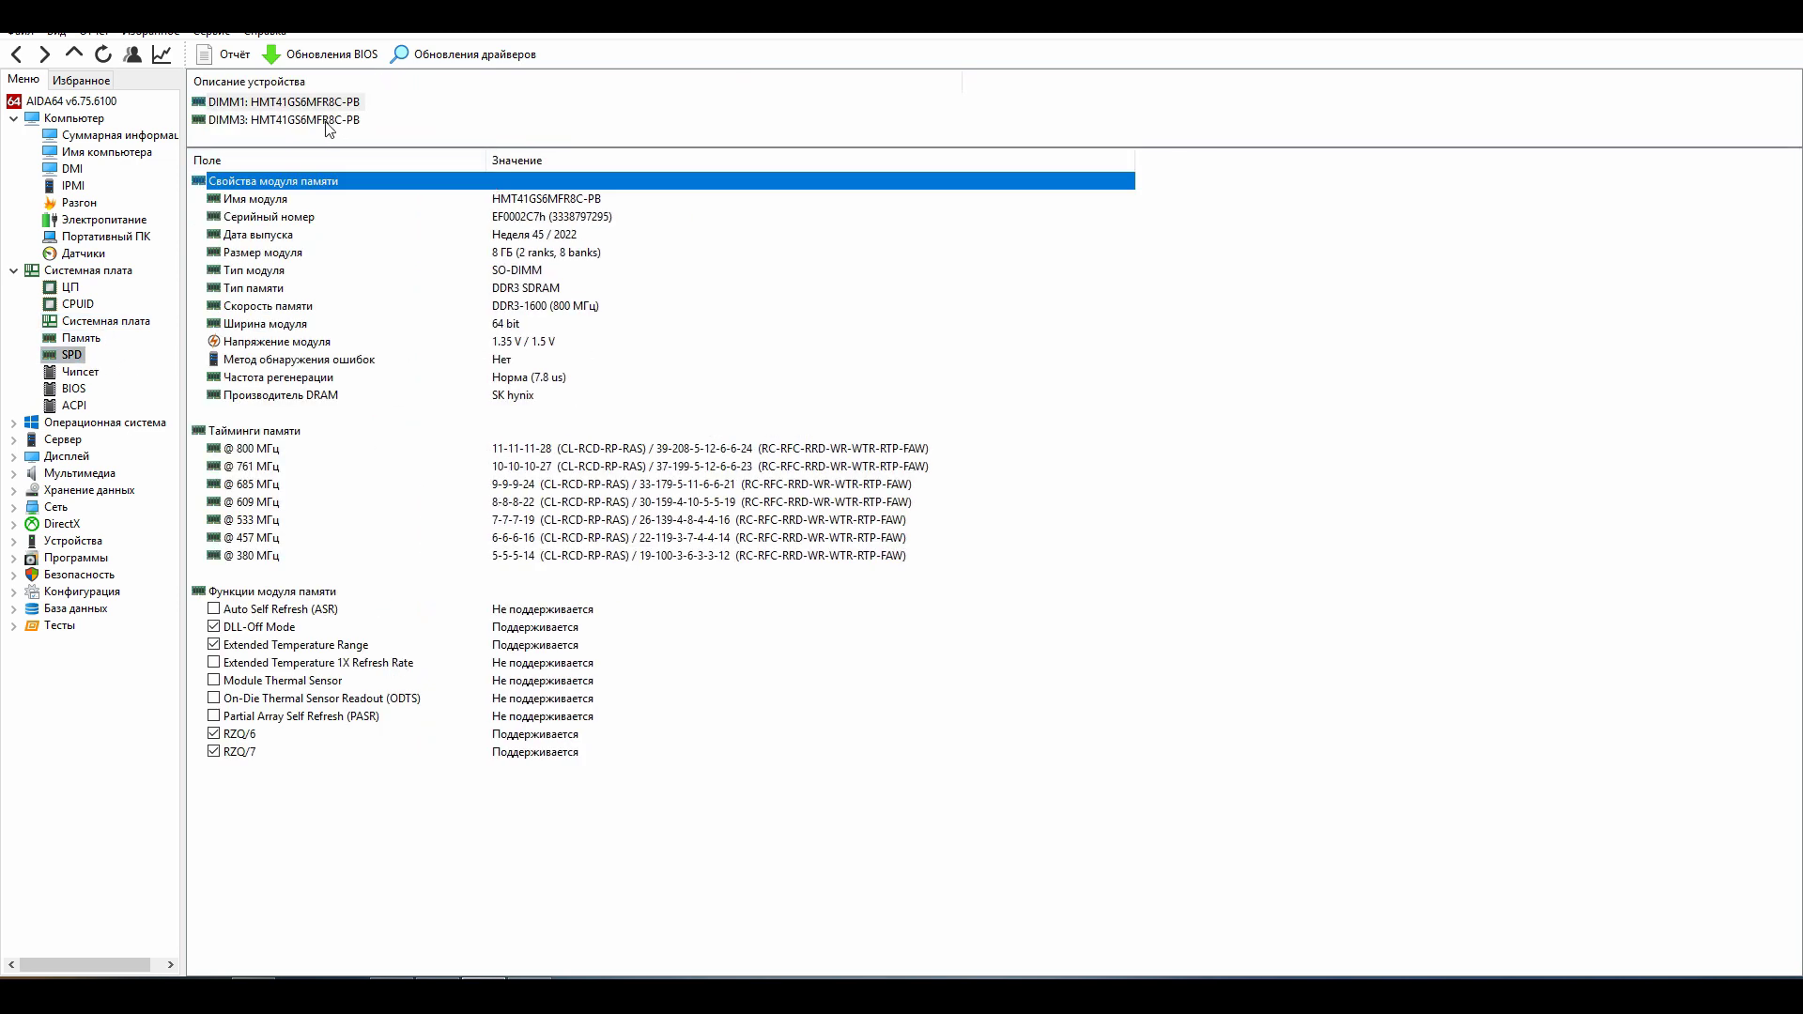
{"action": "left_click", "coordinate": [513, 234]}
{"action": "left_click", "coordinate": [343, 122]}
{"action": "left_click", "coordinate": [528, 234]}
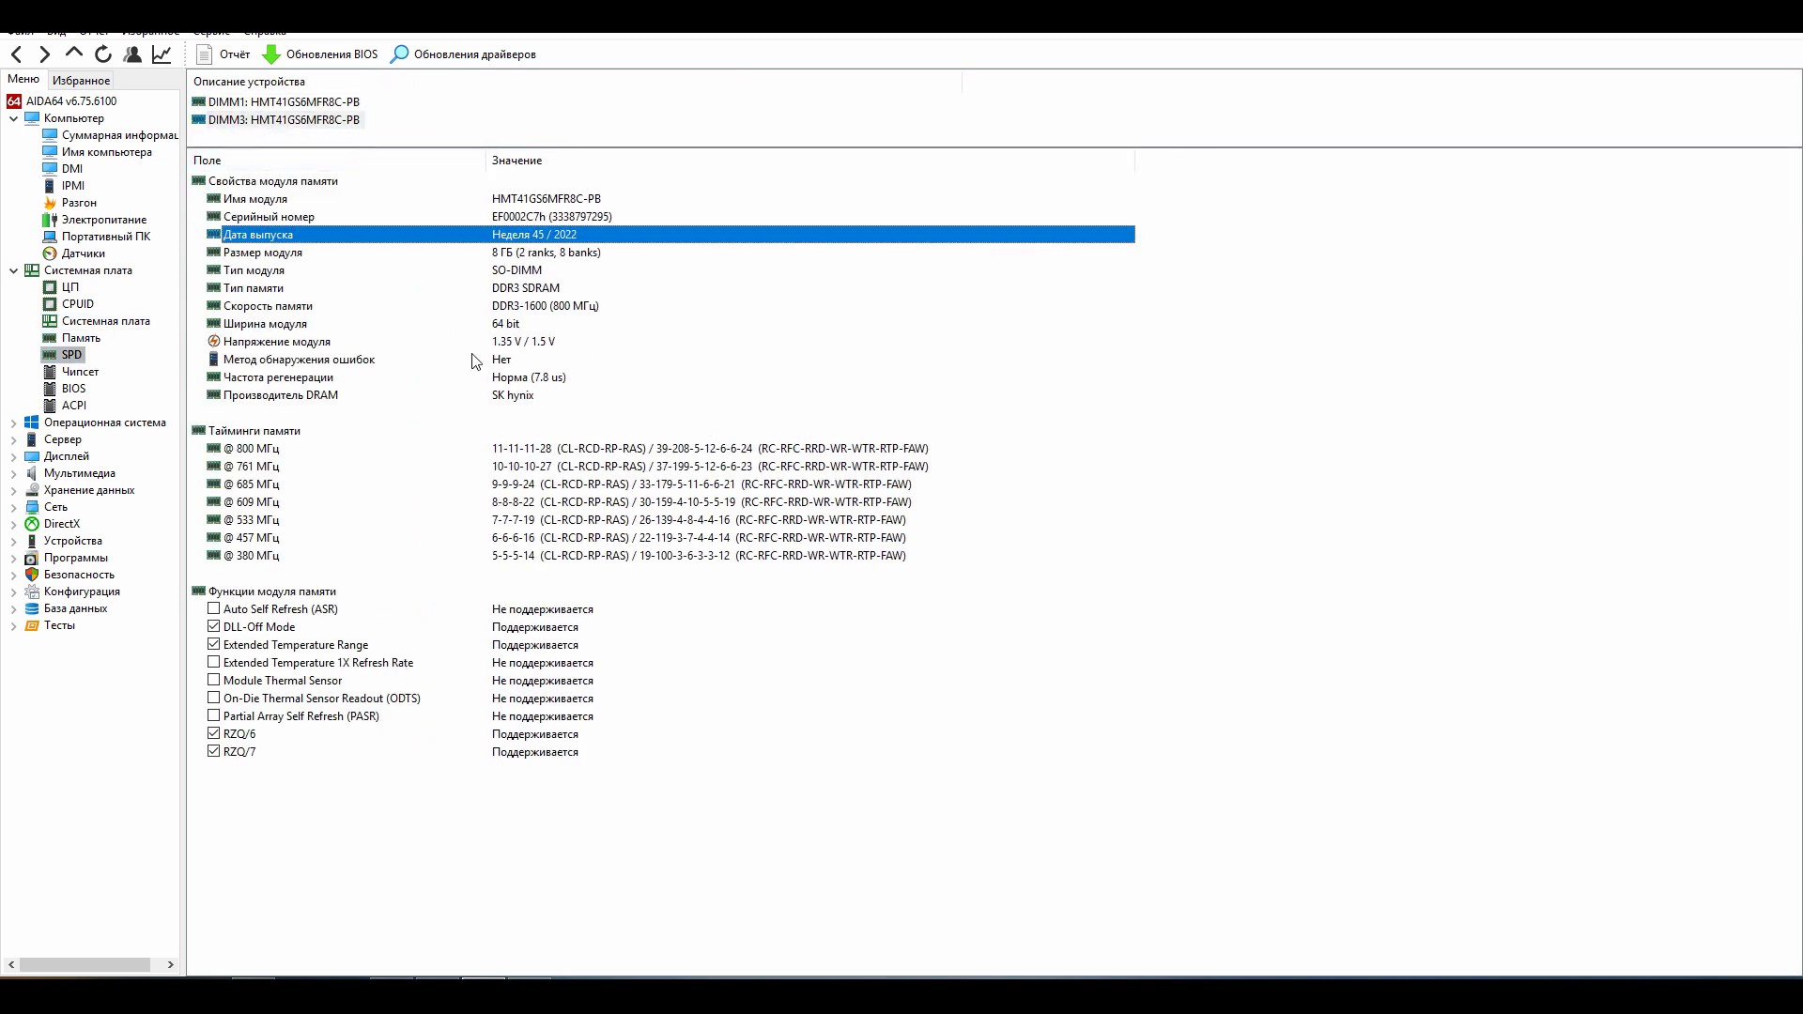
Step: Inspect the chipset's north bridge details, including memory timings, and view the BIOS and ACPI information
{"action": "left_click", "coordinate": [73, 369]}
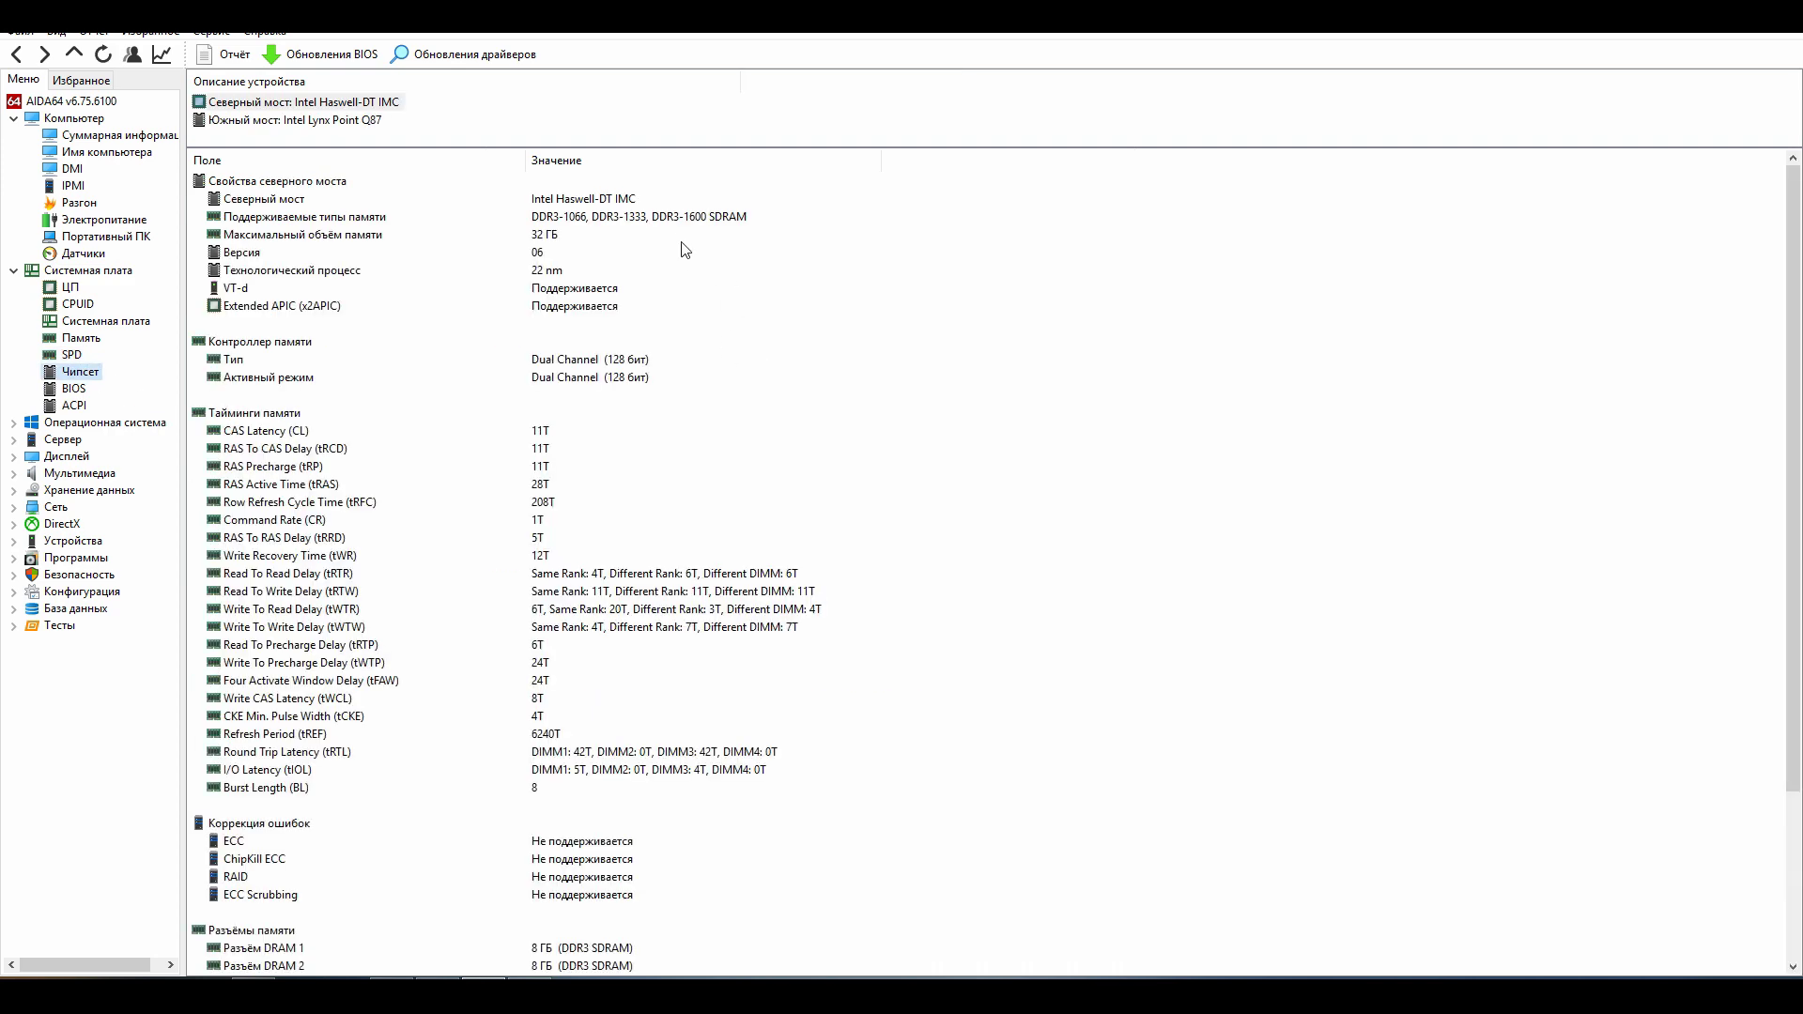
{"action": "scroll", "coordinate": [634, 336], "scroll_direction": "down", "scroll_amount": 4}
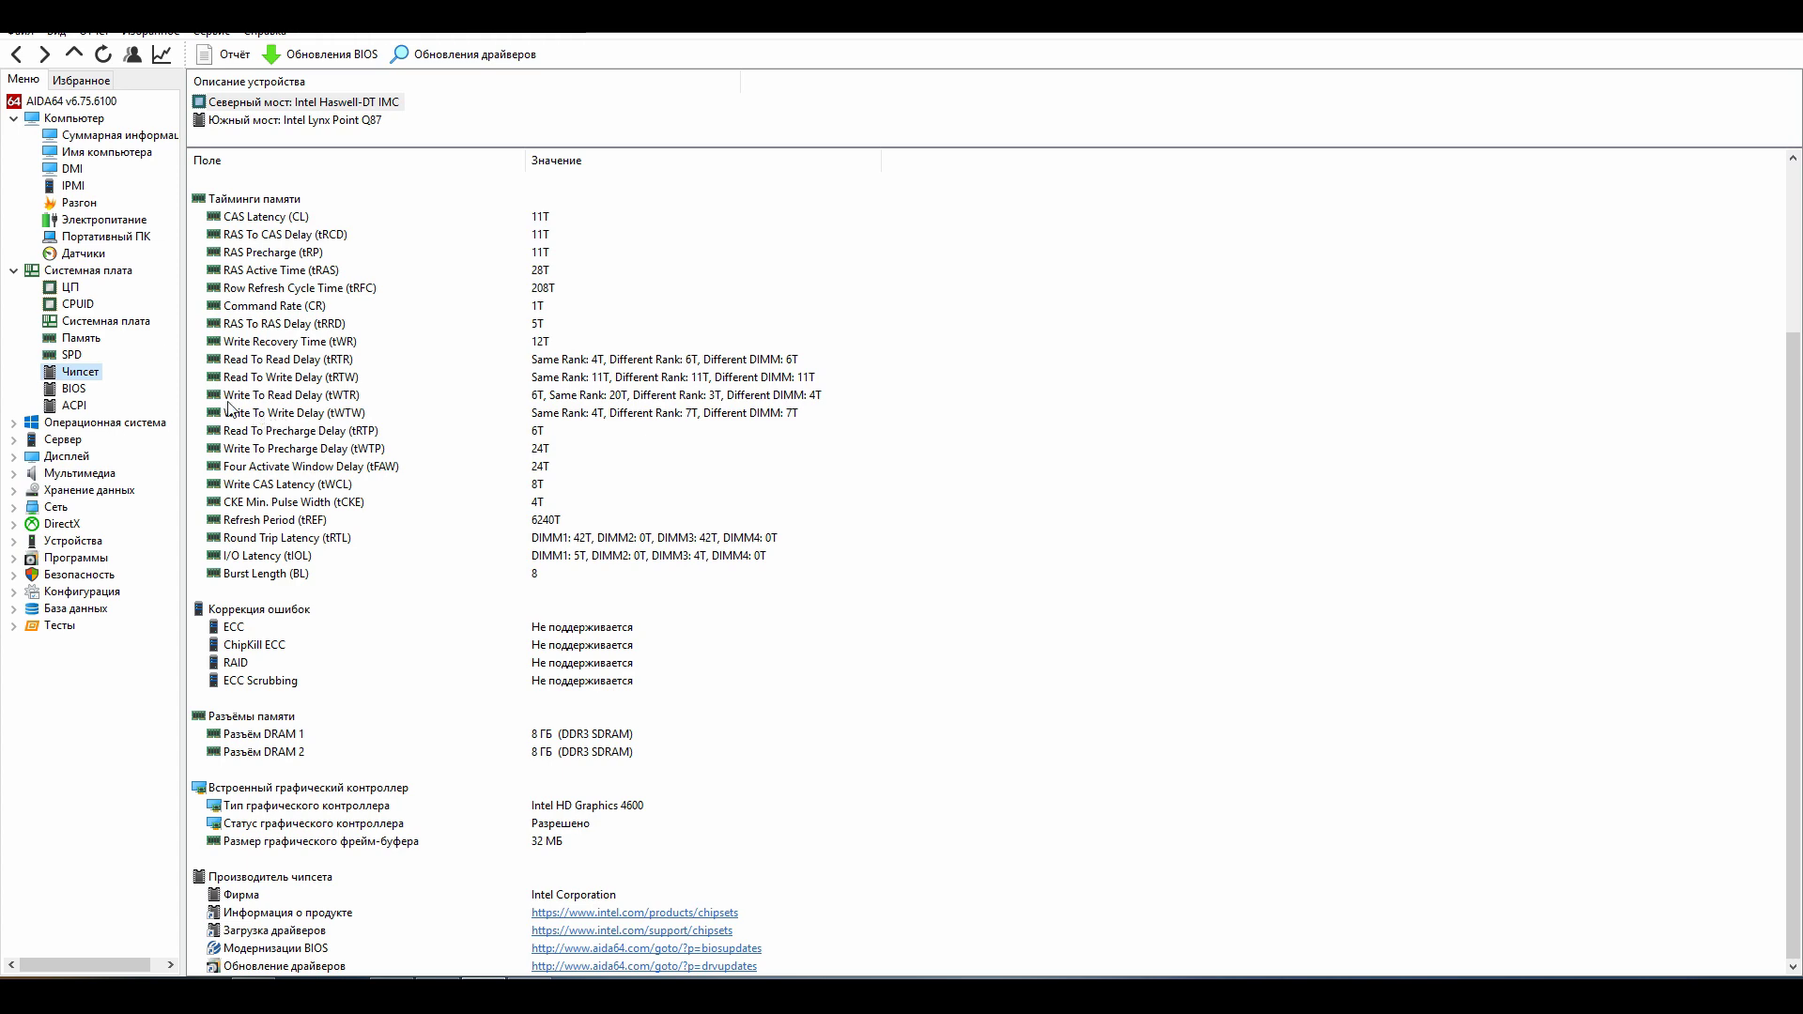
{"action": "left_click", "coordinate": [73, 388]}
{"action": "left_click", "coordinate": [74, 406]}
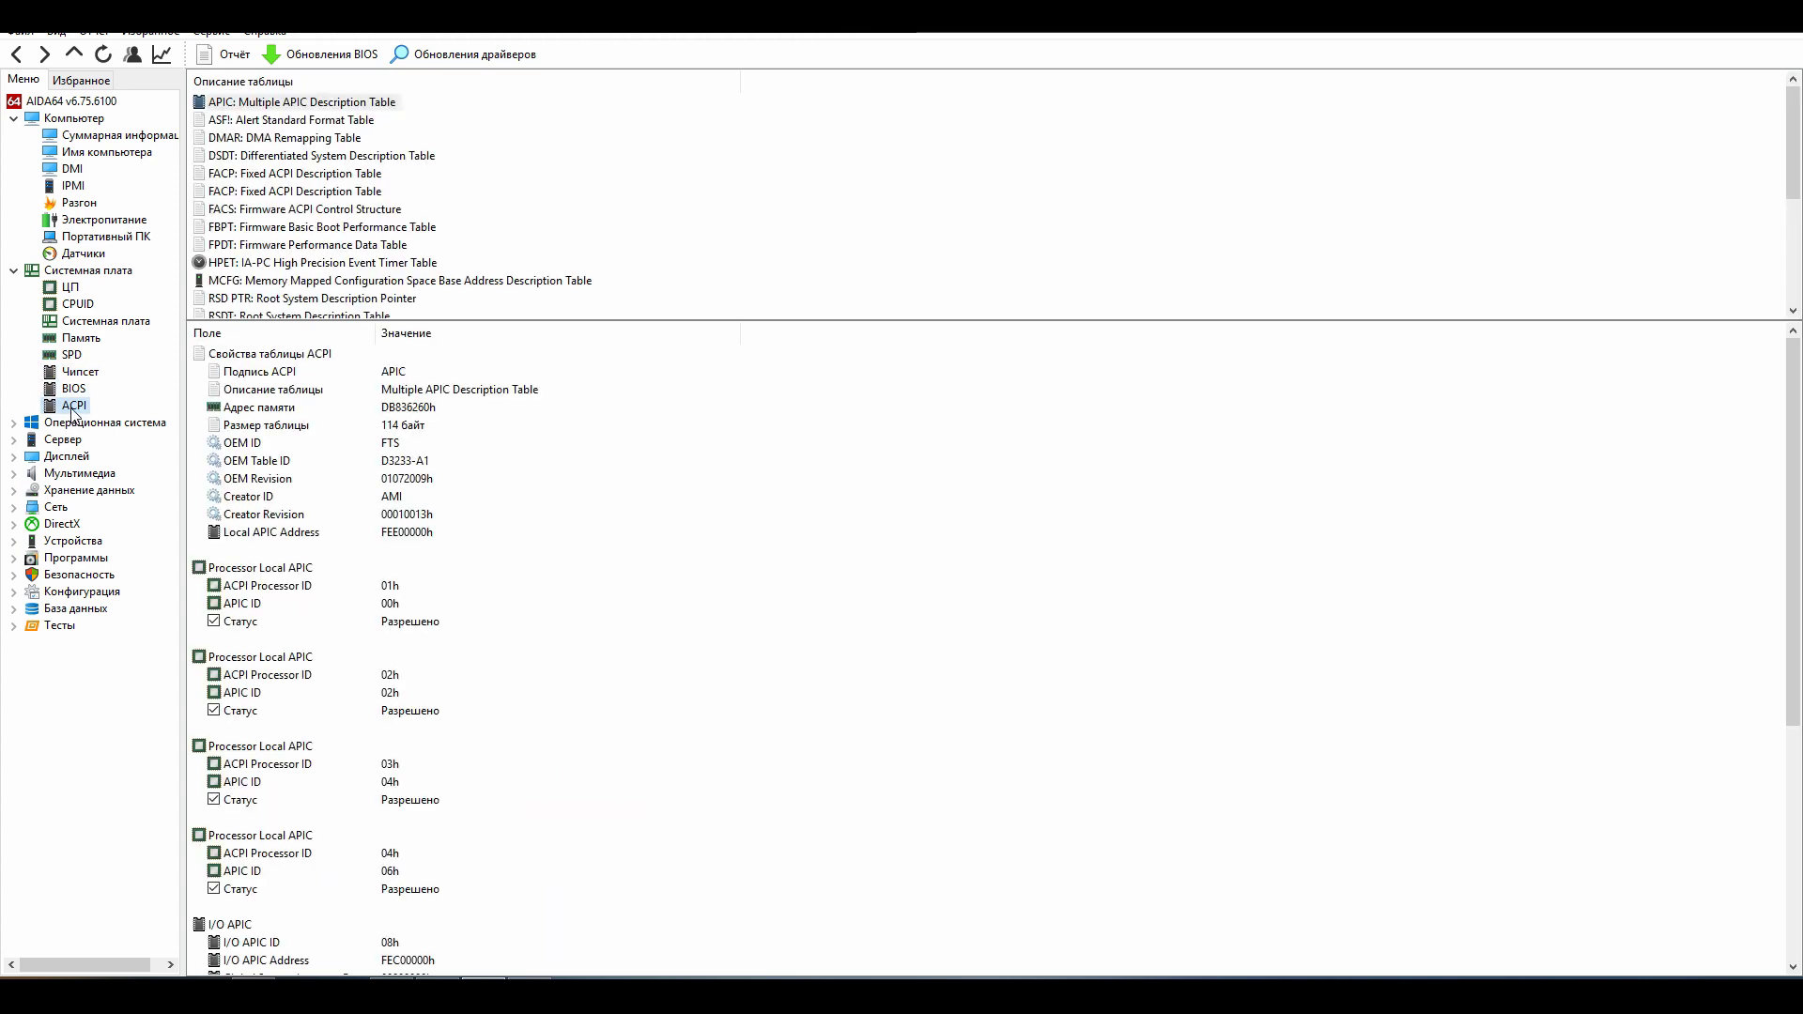
{"action": "left_click", "coordinate": [72, 423]}
Step: Run the memory read, write, copy and latency benchmarks
{"action": "left_click", "coordinate": [59, 626]}
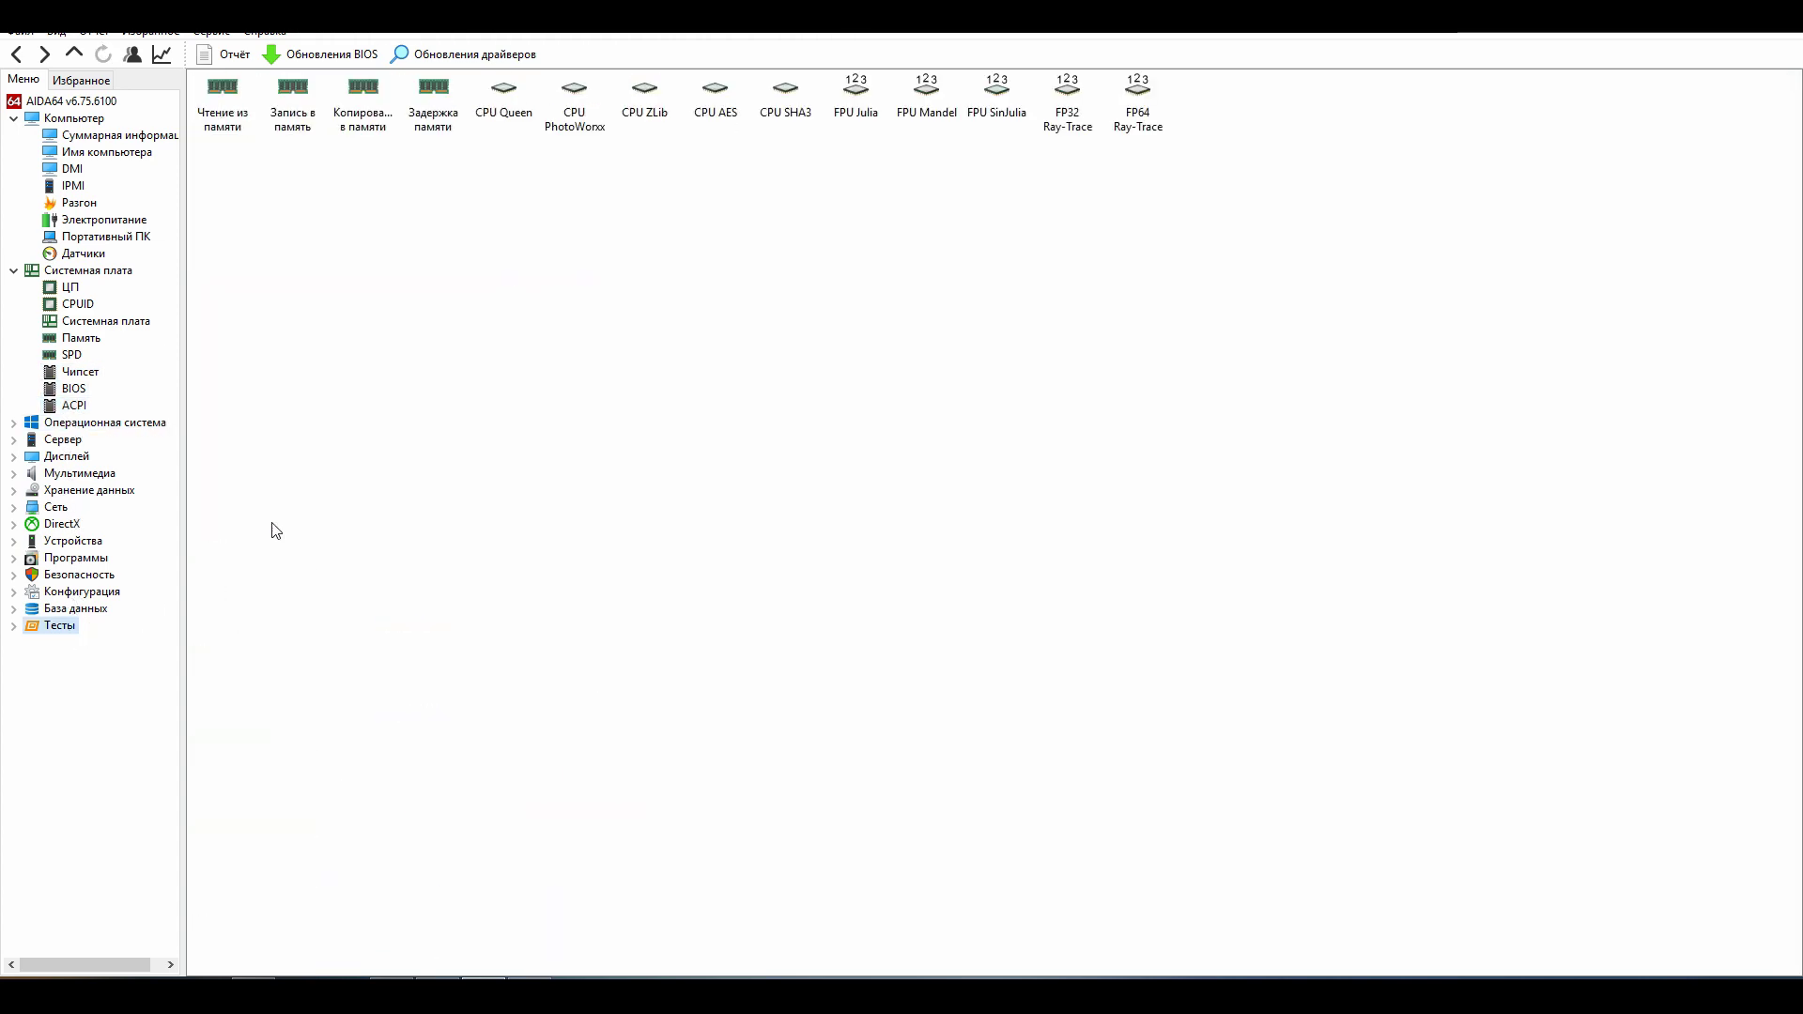
{"action": "double_click", "coordinate": [220, 103]}
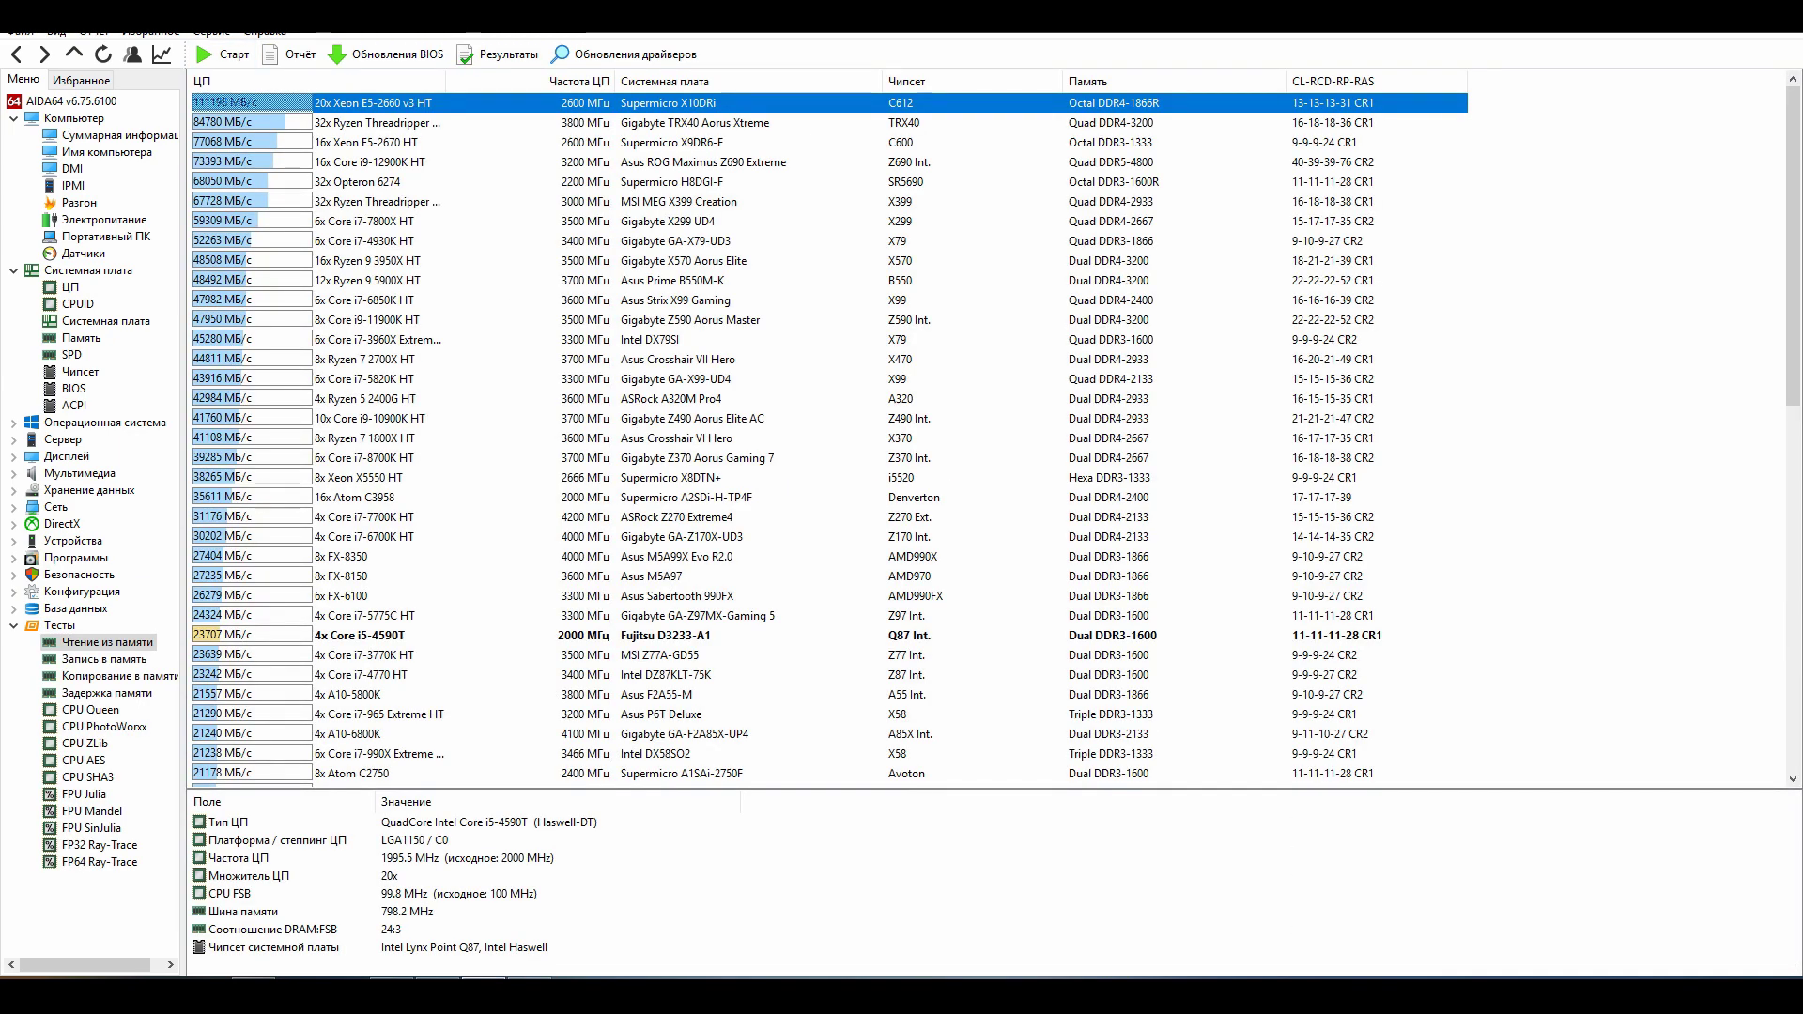
{"action": "left_click", "coordinate": [104, 658]}
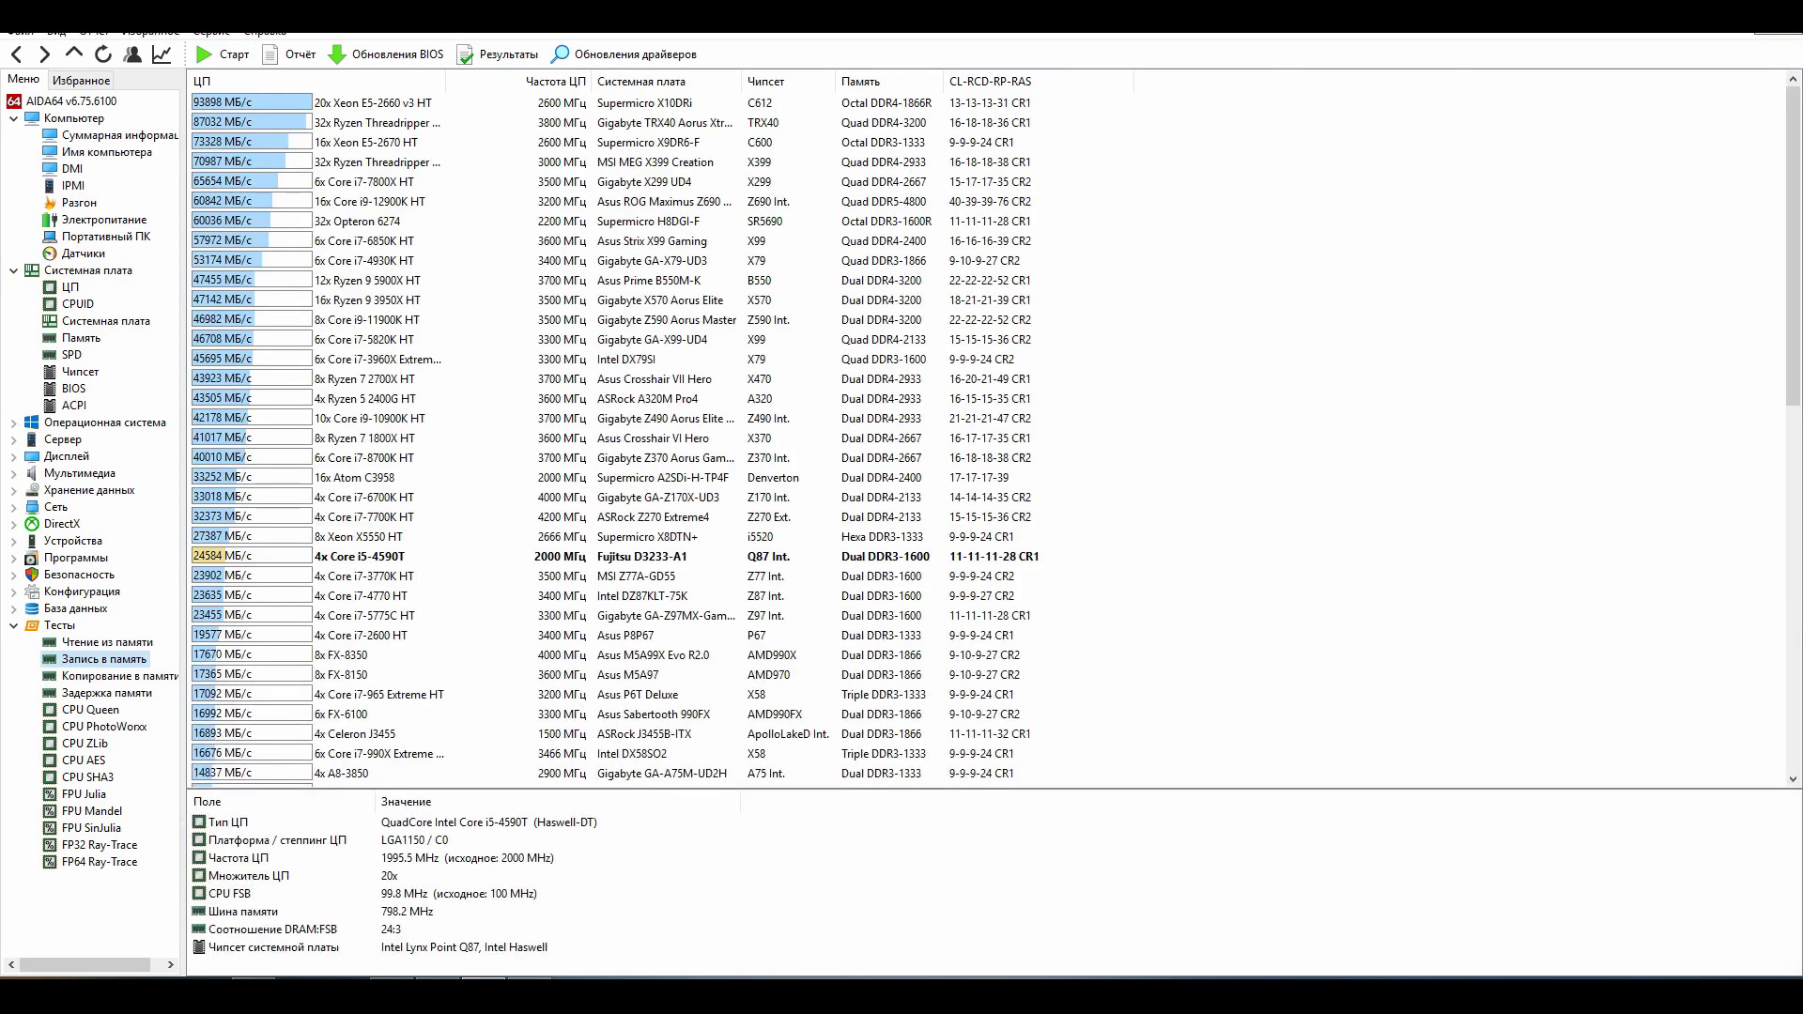
{"action": "key", "text": "Down"}
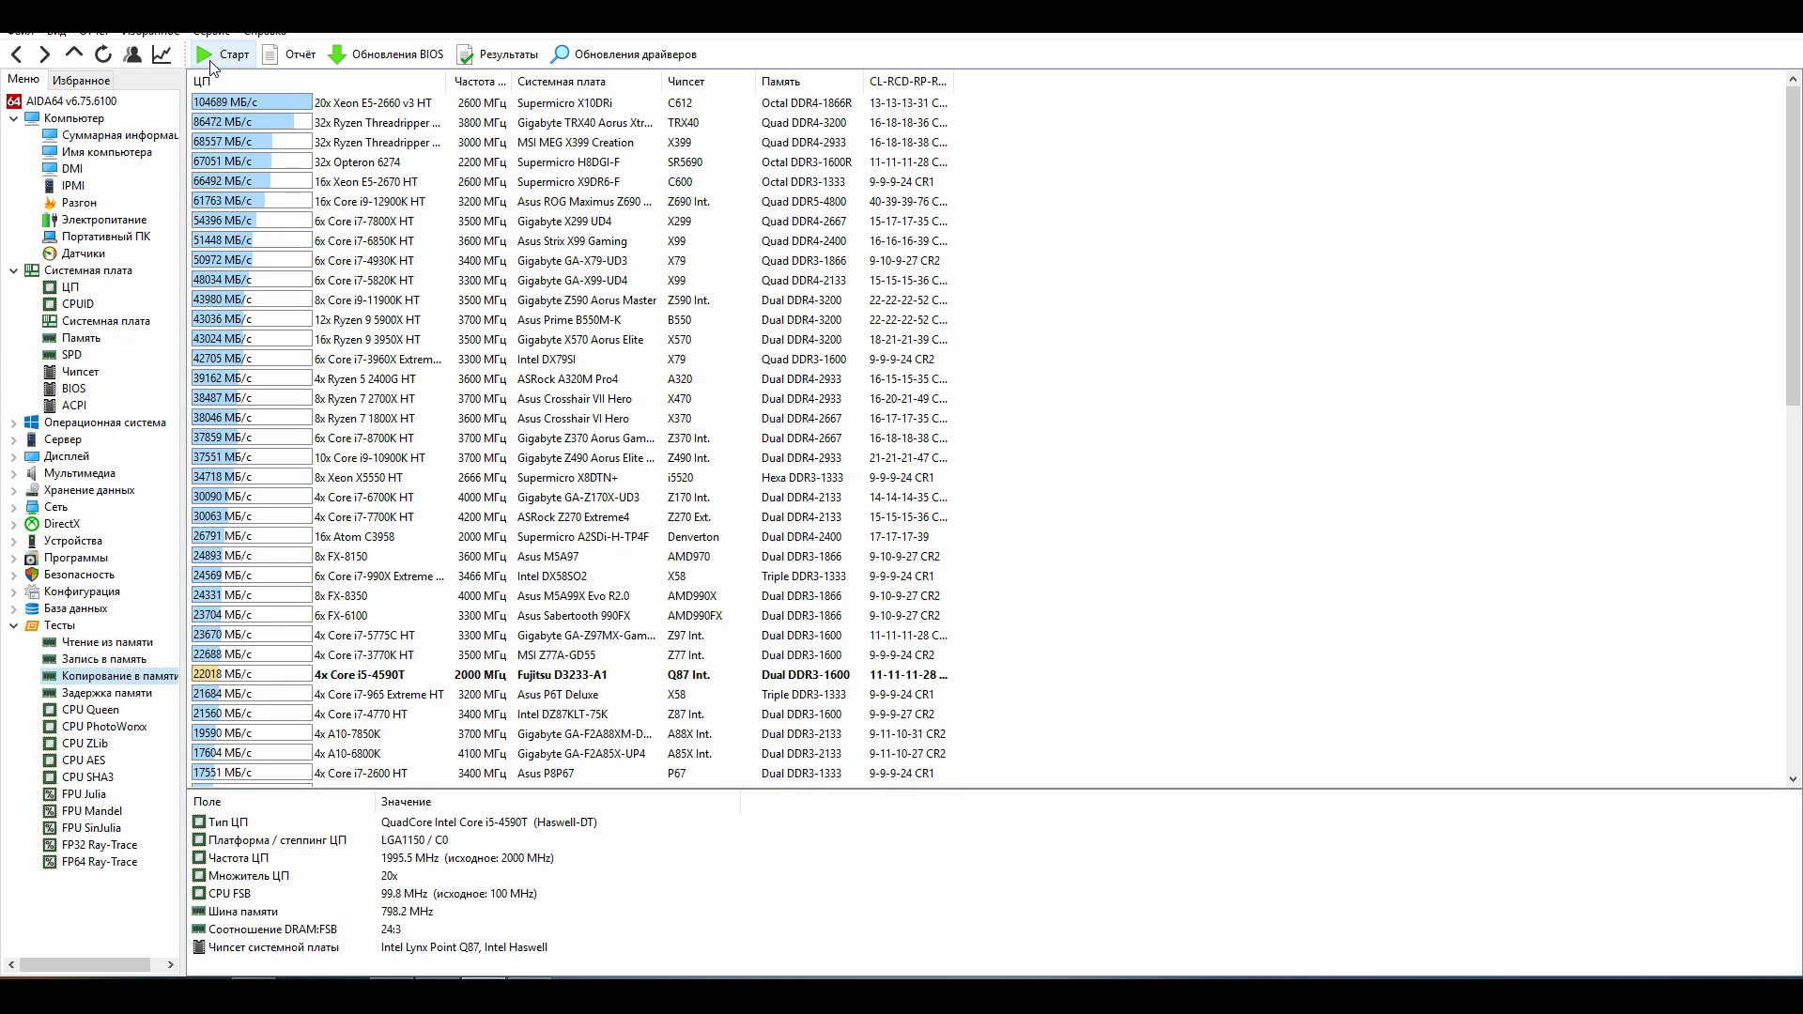
{"action": "key", "text": "Down"}
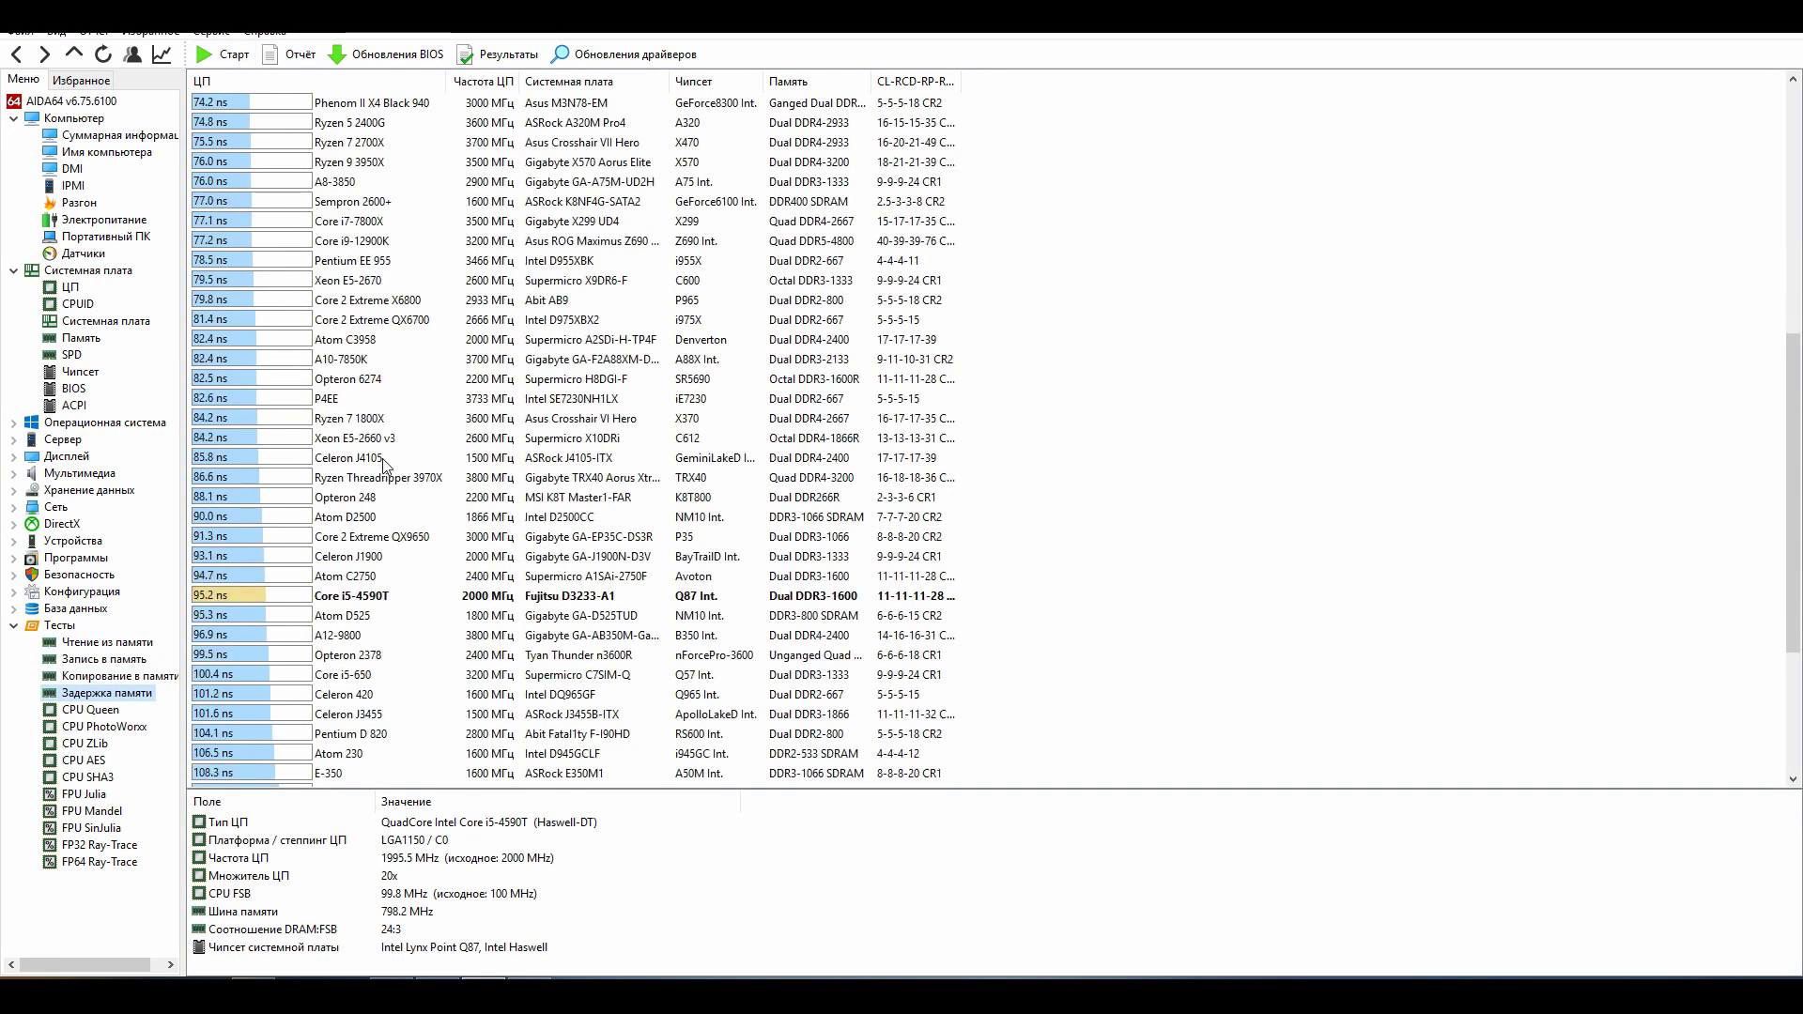
Step: Run the CPU Queen and CPU PhotoWorxx benchmarks and compare this computer's ranking
{"action": "left_click", "coordinate": [92, 712]}
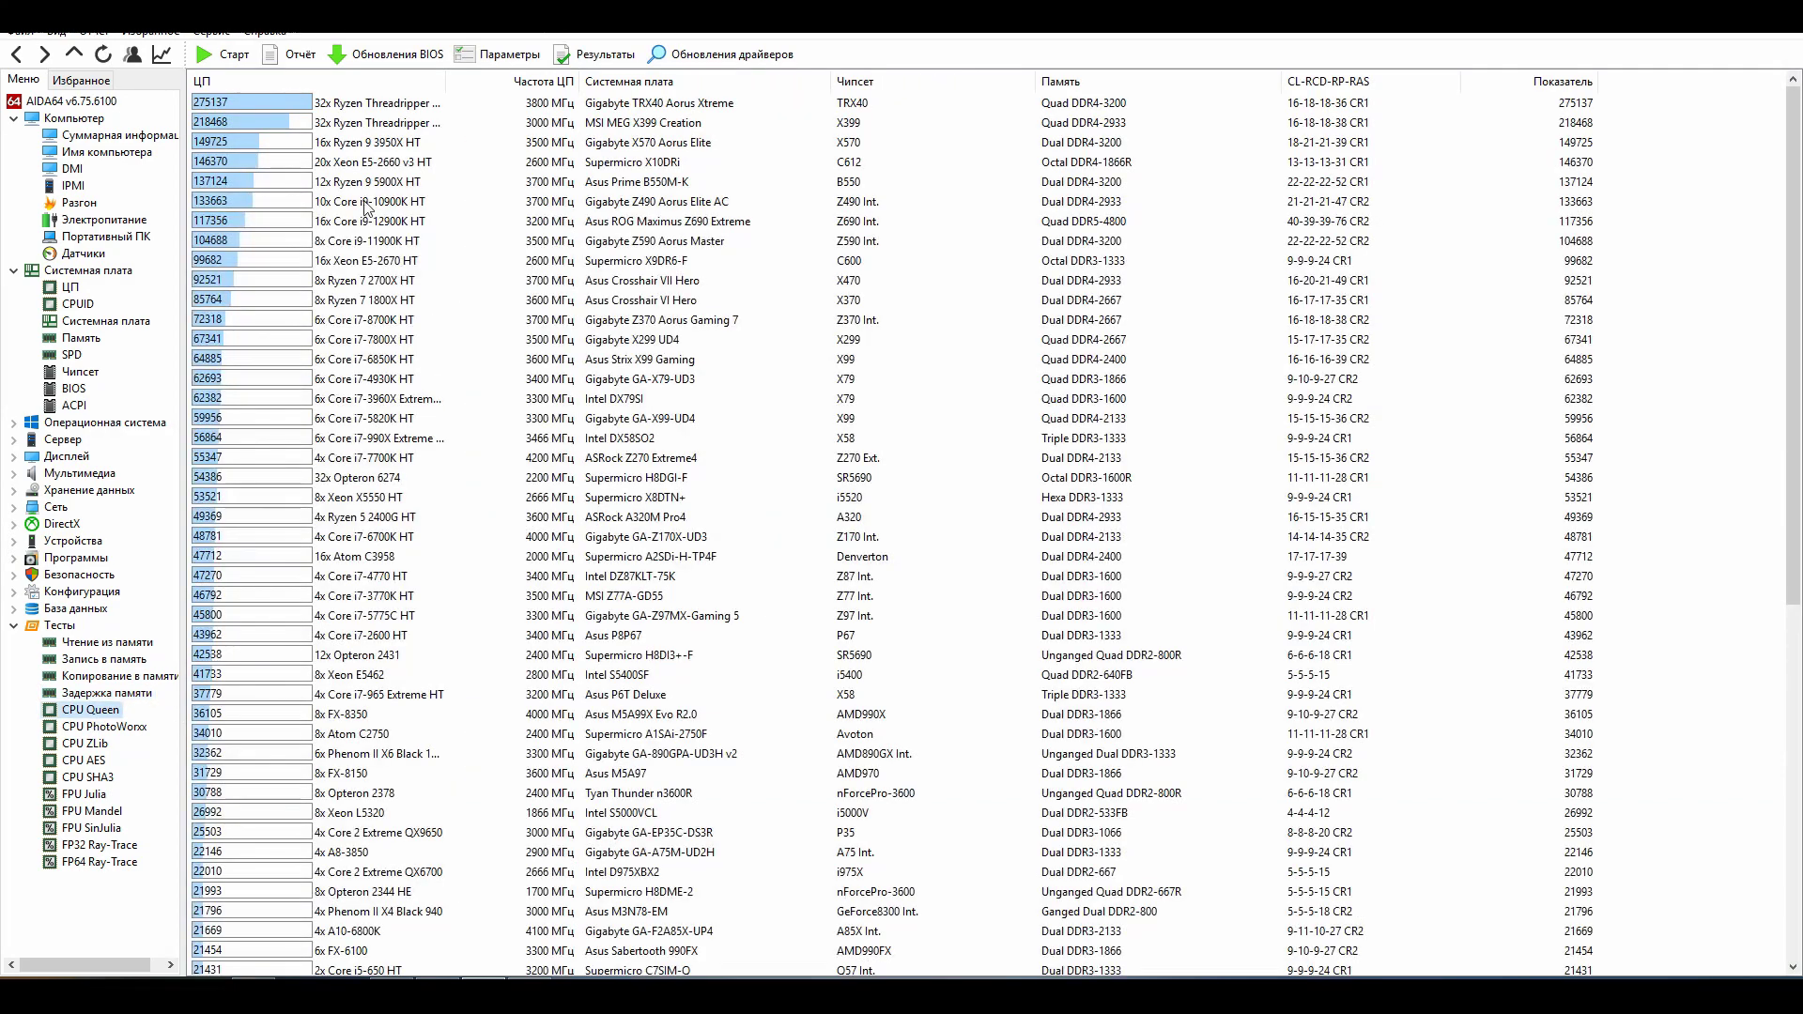
{"action": "left_click", "coordinate": [225, 56]}
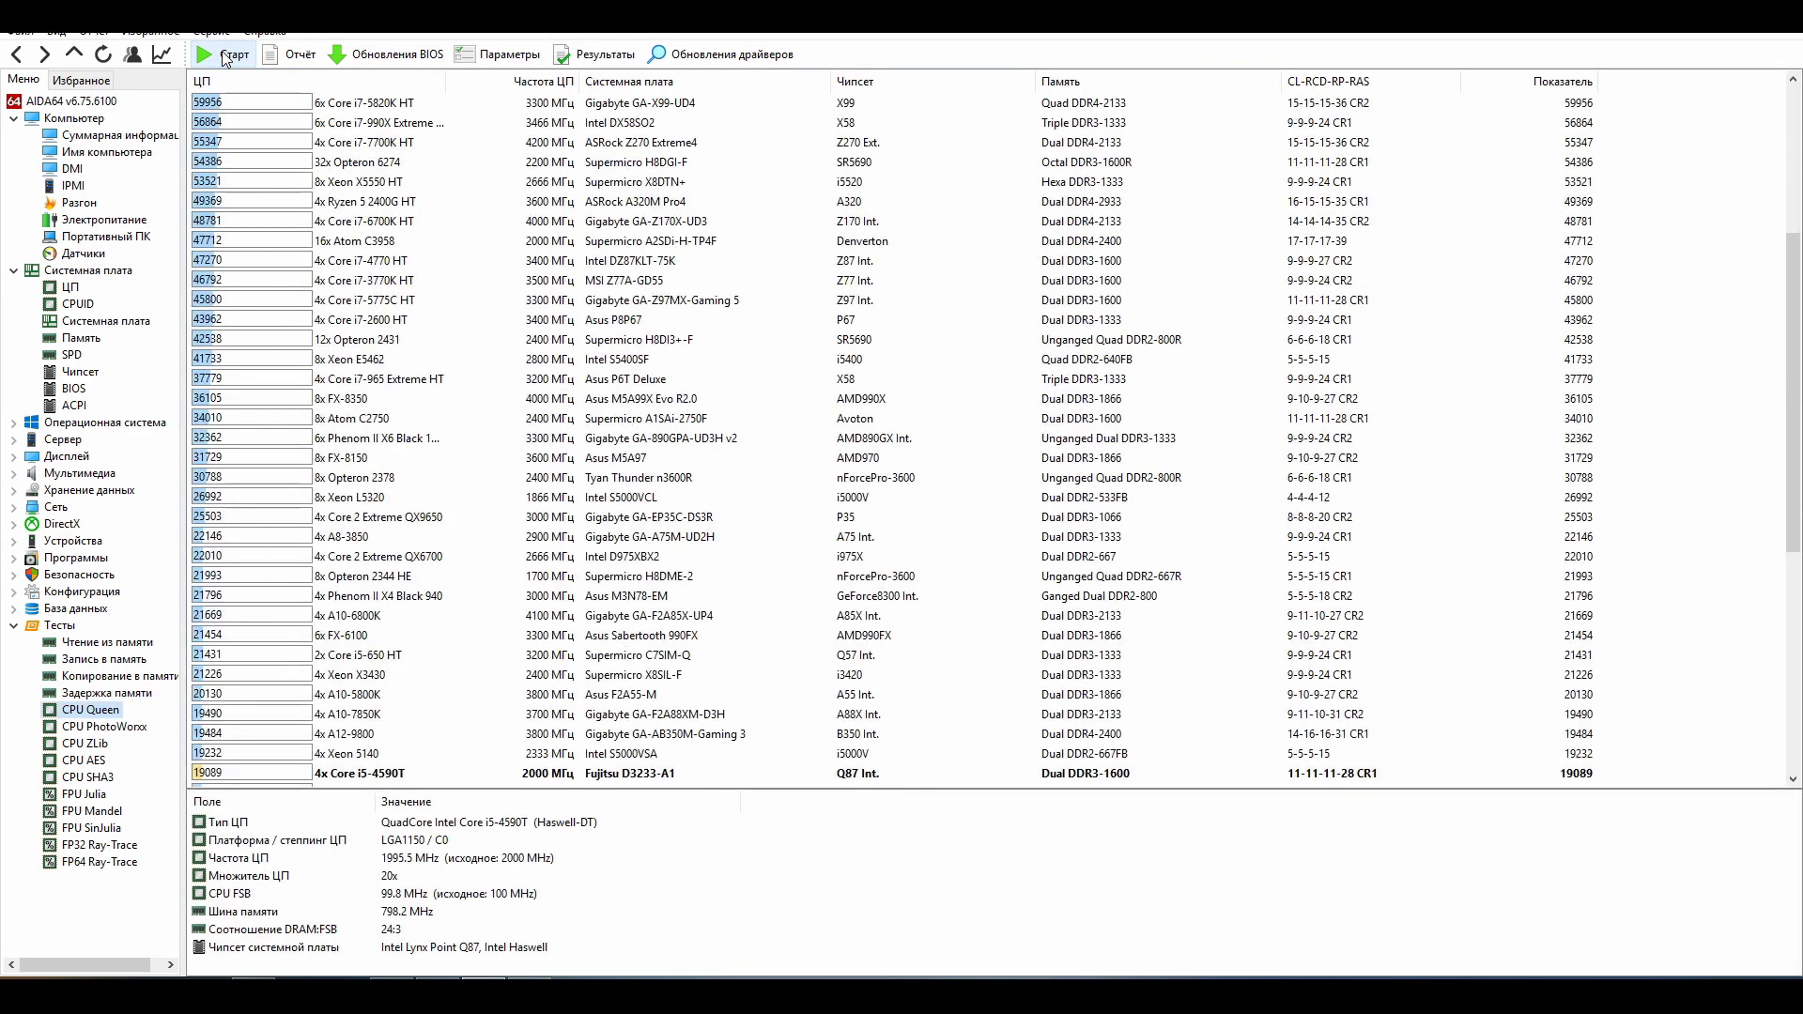
{"action": "scroll", "coordinate": [324, 561], "scroll_direction": "down", "scroll_amount": 3}
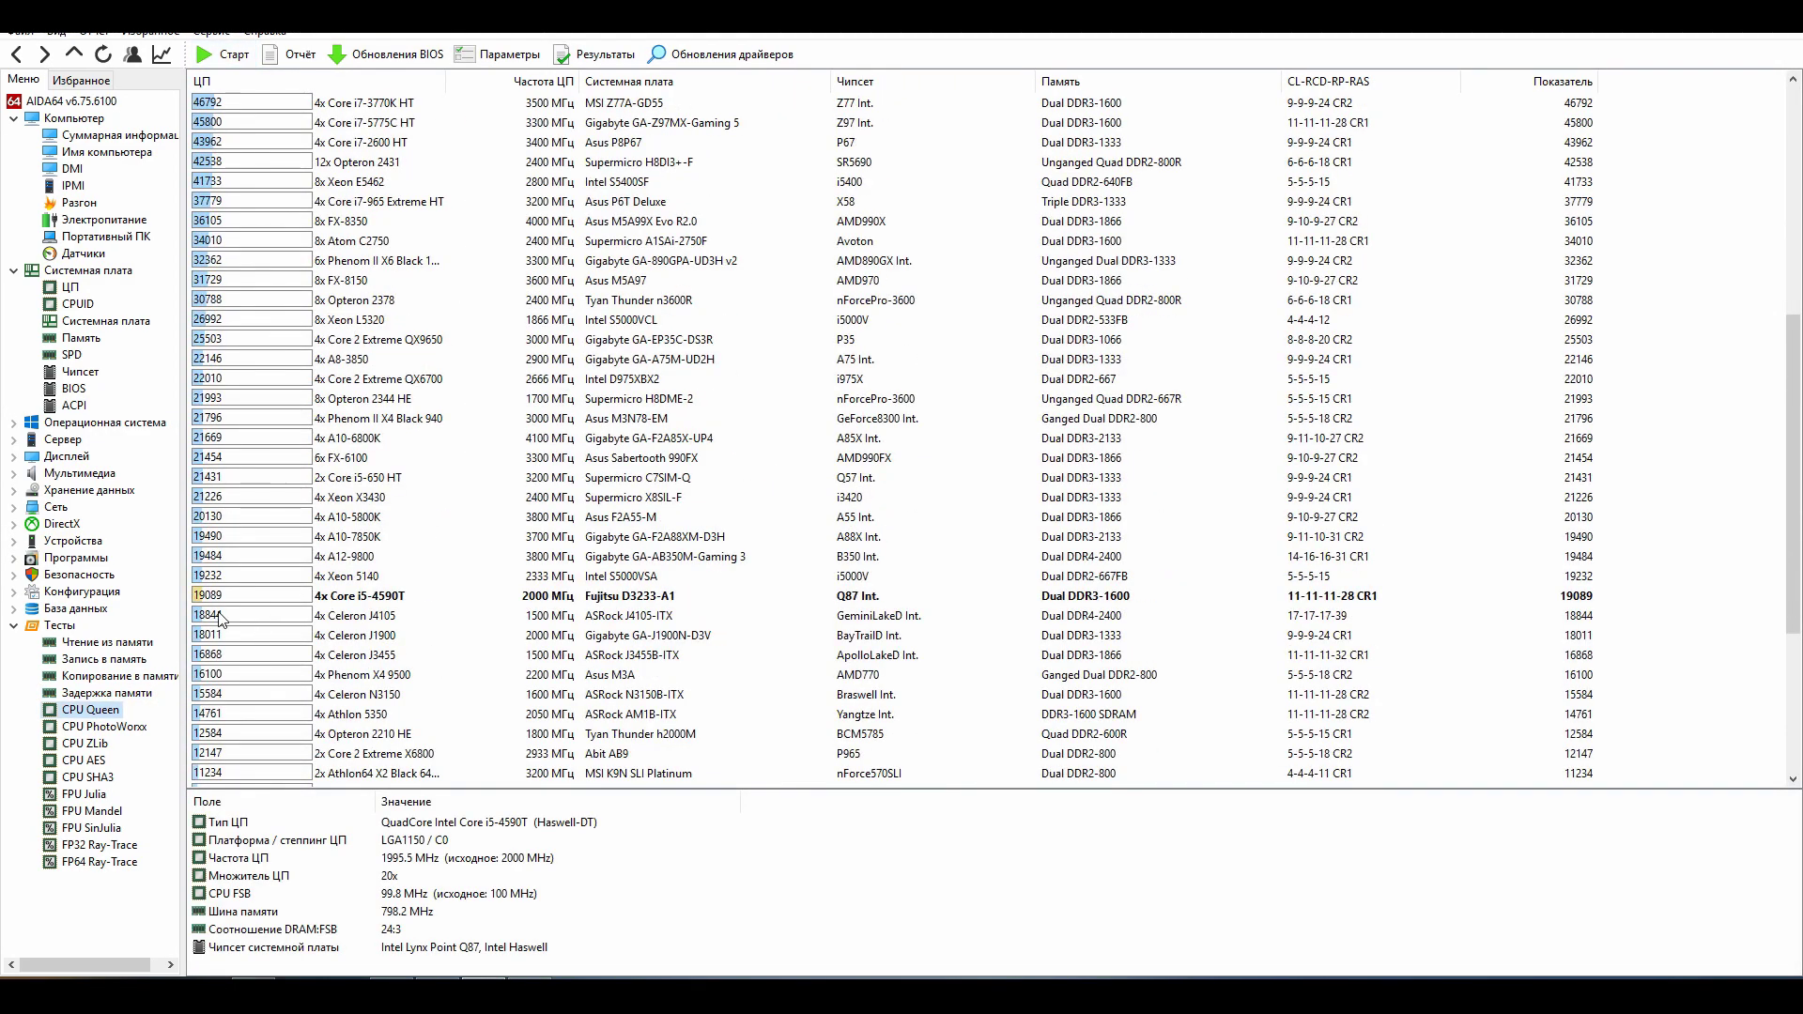
{"action": "left_click", "coordinate": [105, 728]}
{"action": "left_click", "coordinate": [223, 55]}
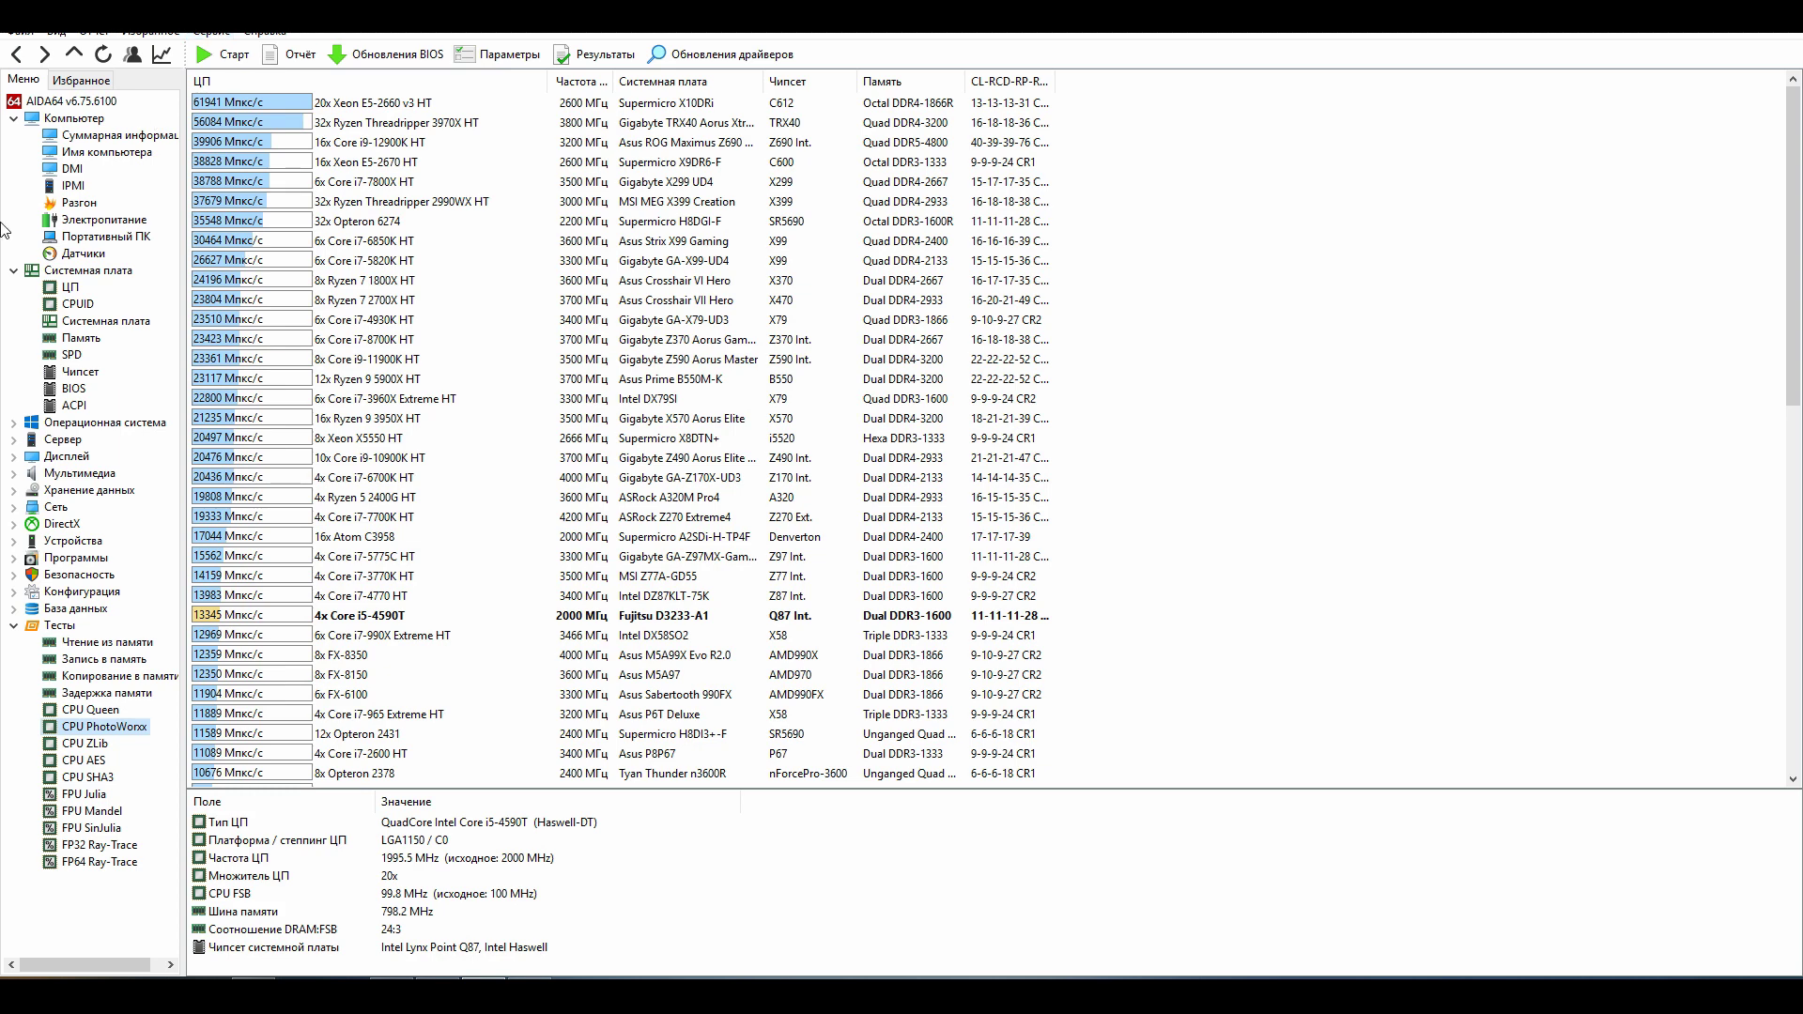
Step: Run the CPU ZLib benchmark and find this computer's place in the results list
{"action": "left_click", "coordinate": [83, 743]}
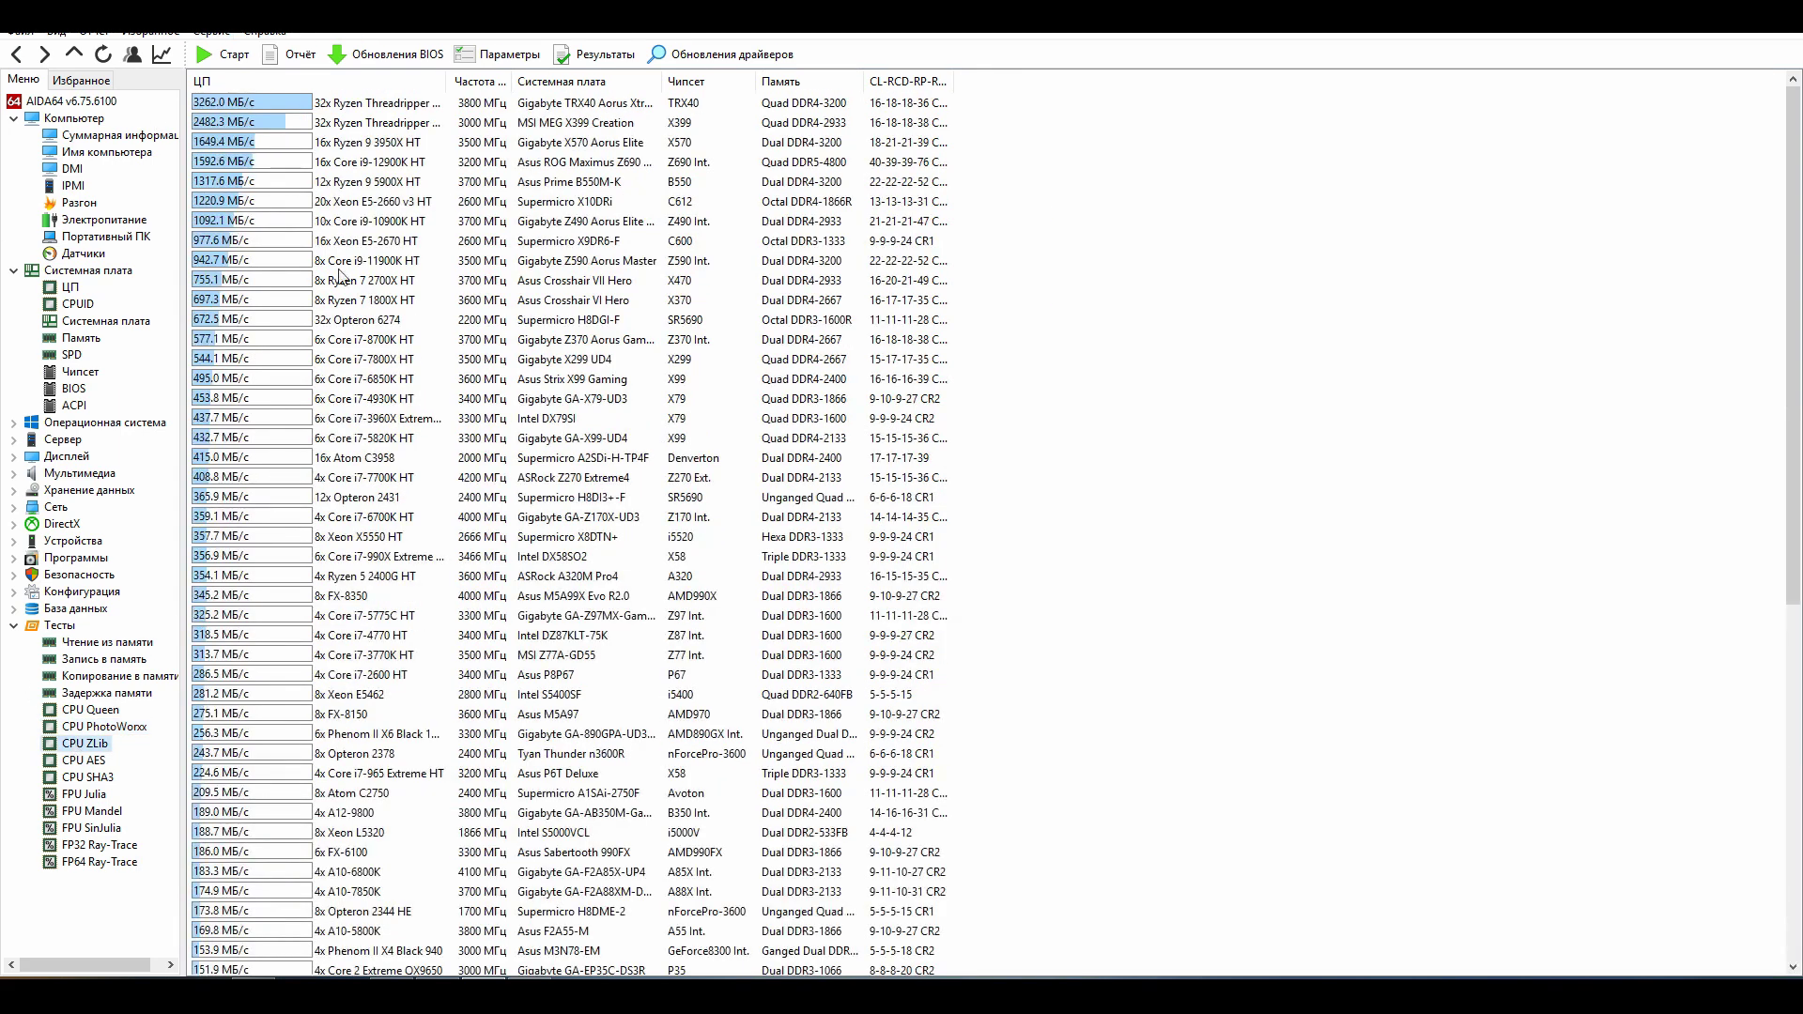
{"action": "left_click", "coordinate": [224, 54]}
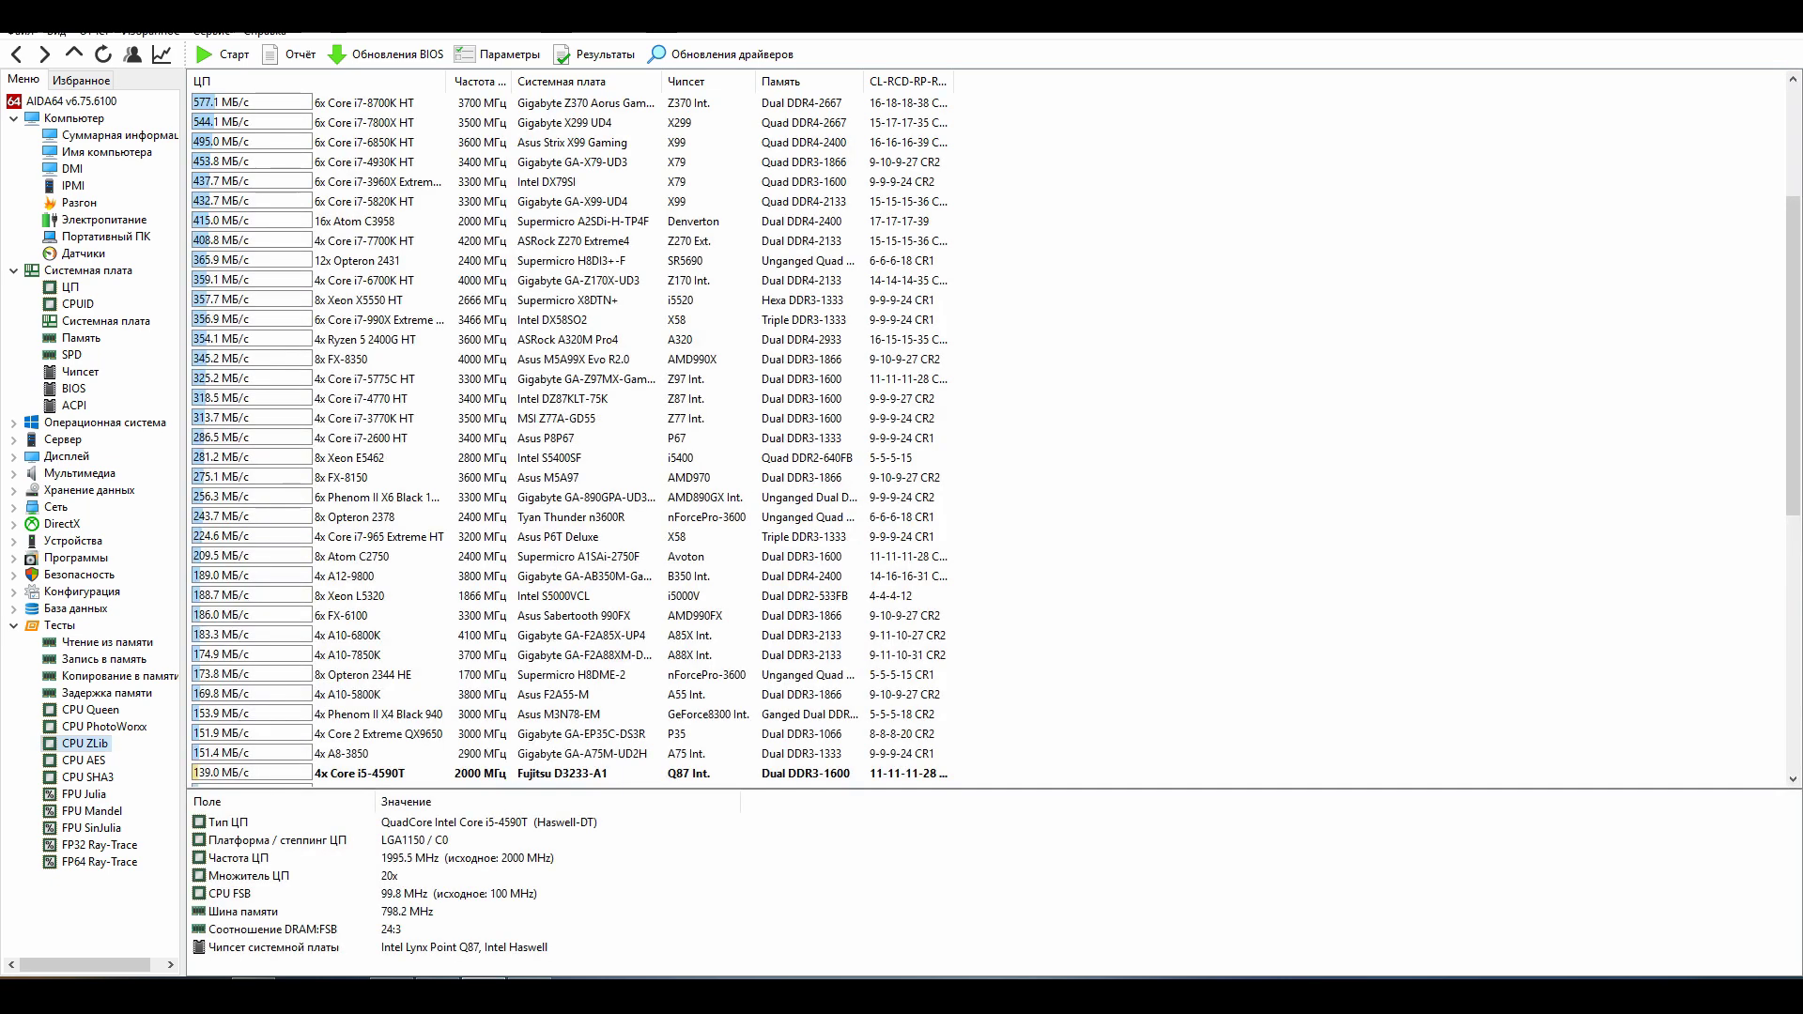
{"action": "scroll", "coordinate": [451, 673], "scroll_direction": "down", "scroll_amount": 2}
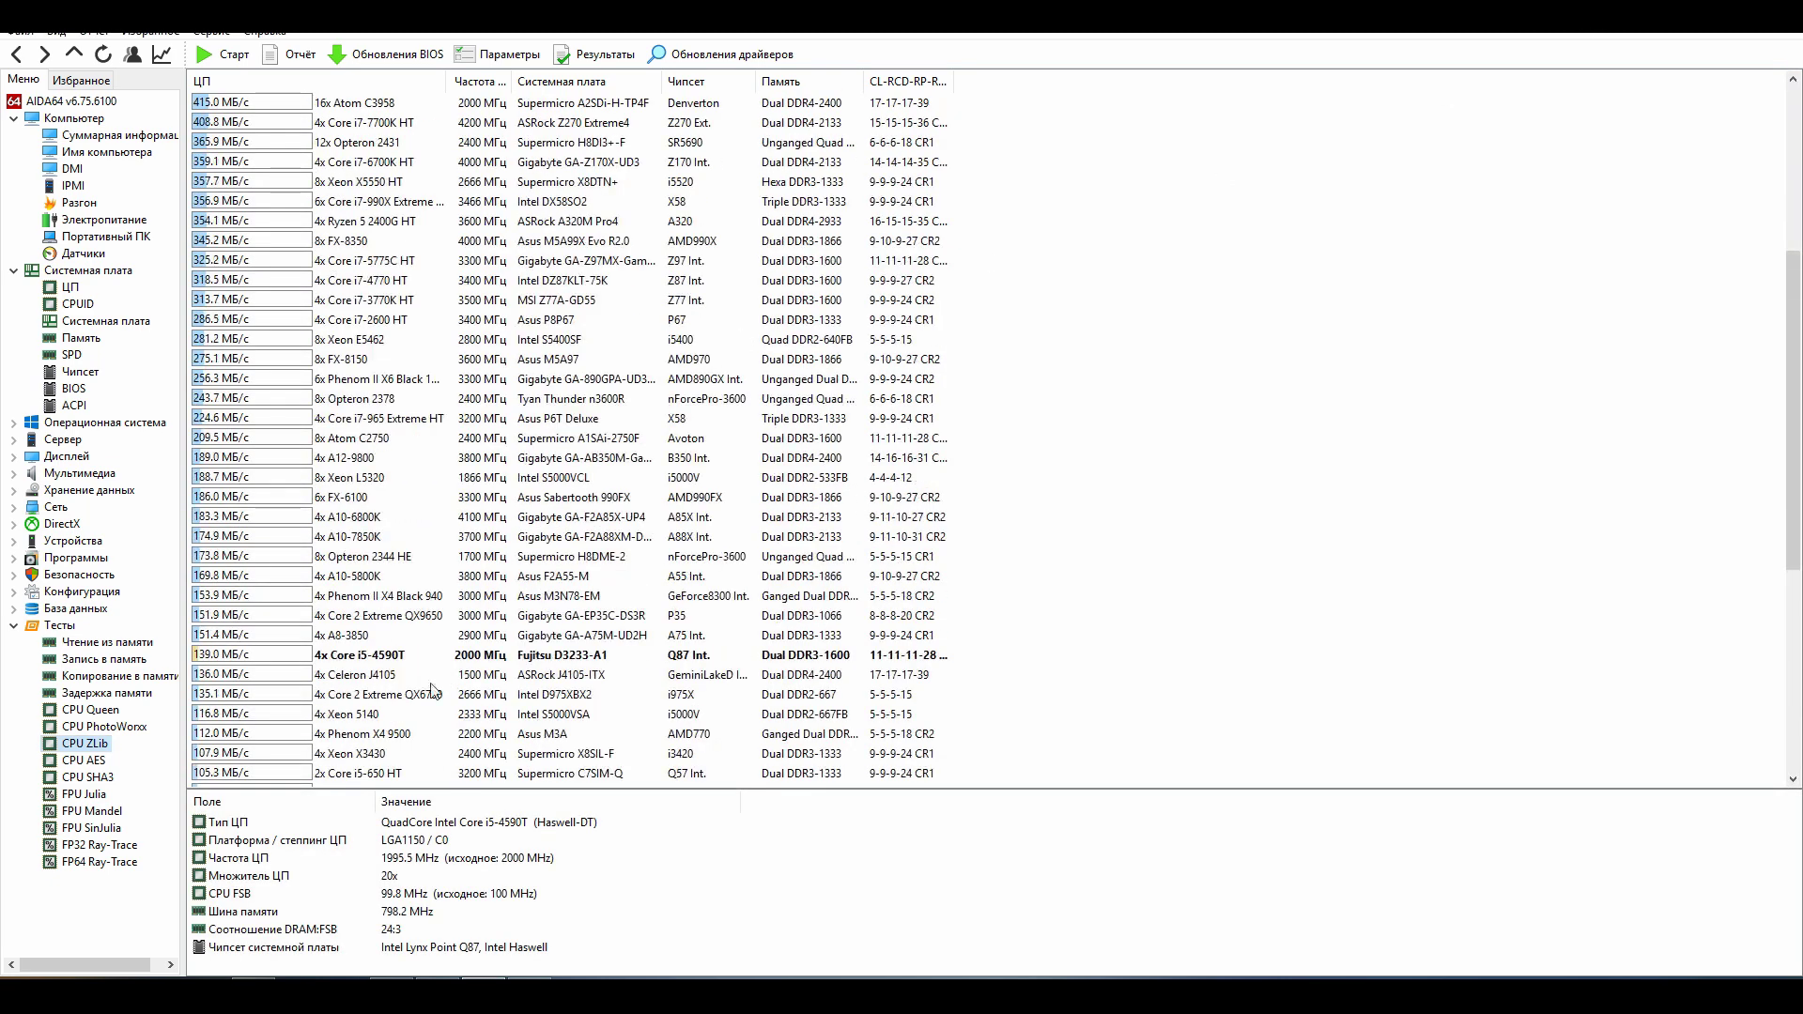
Step: Run the CPU AES and CPU SHA3 benchmarks
{"action": "left_click", "coordinate": [90, 761]}
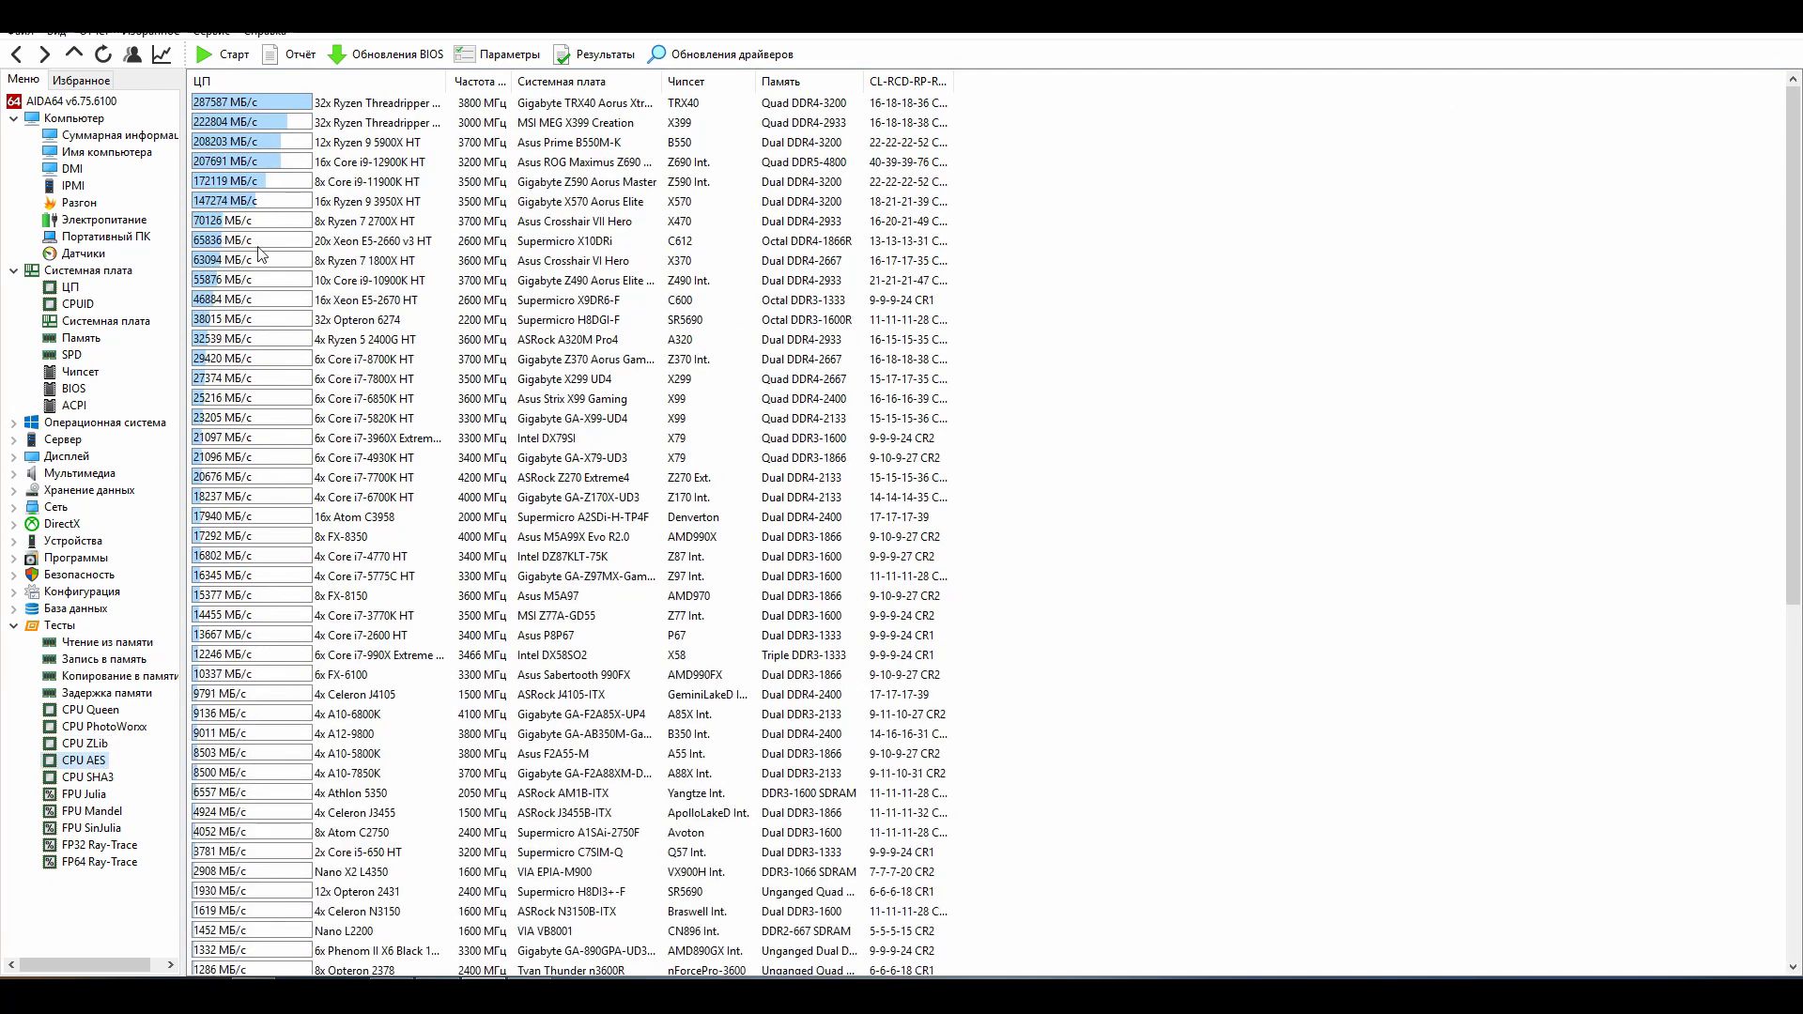
{"action": "left_click", "coordinate": [226, 56]}
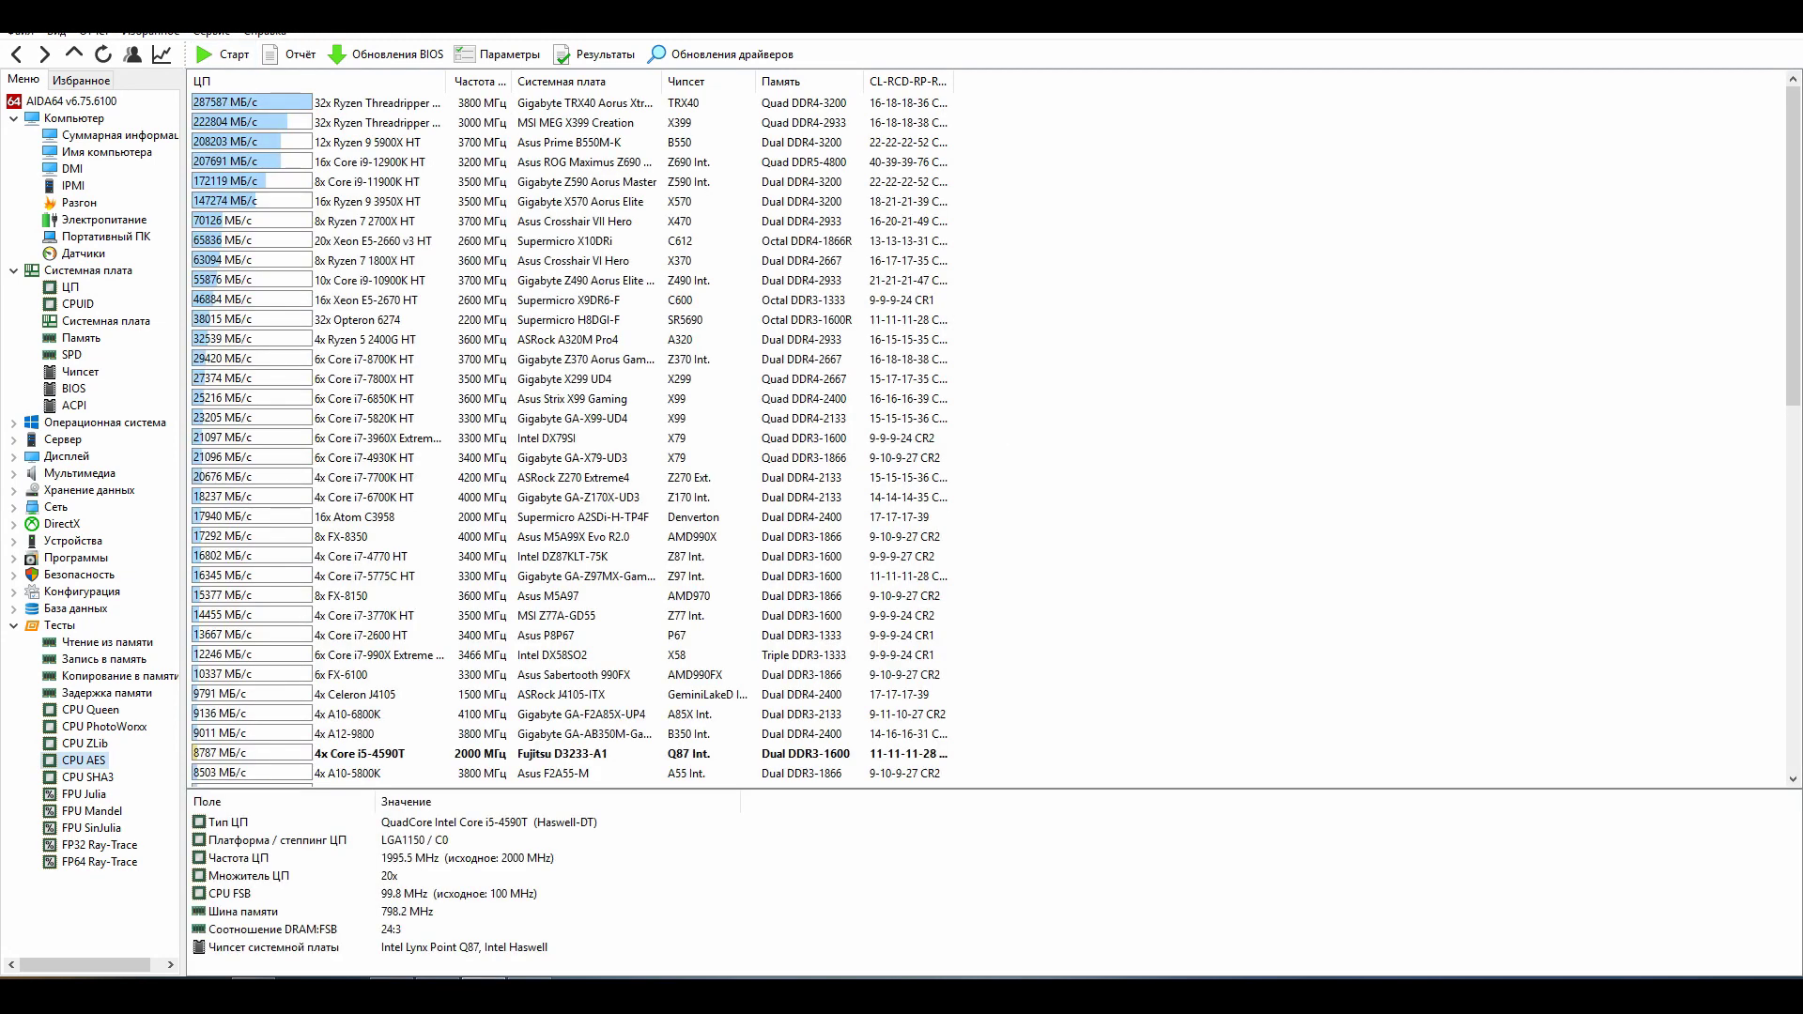
{"action": "left_click", "coordinate": [87, 778]}
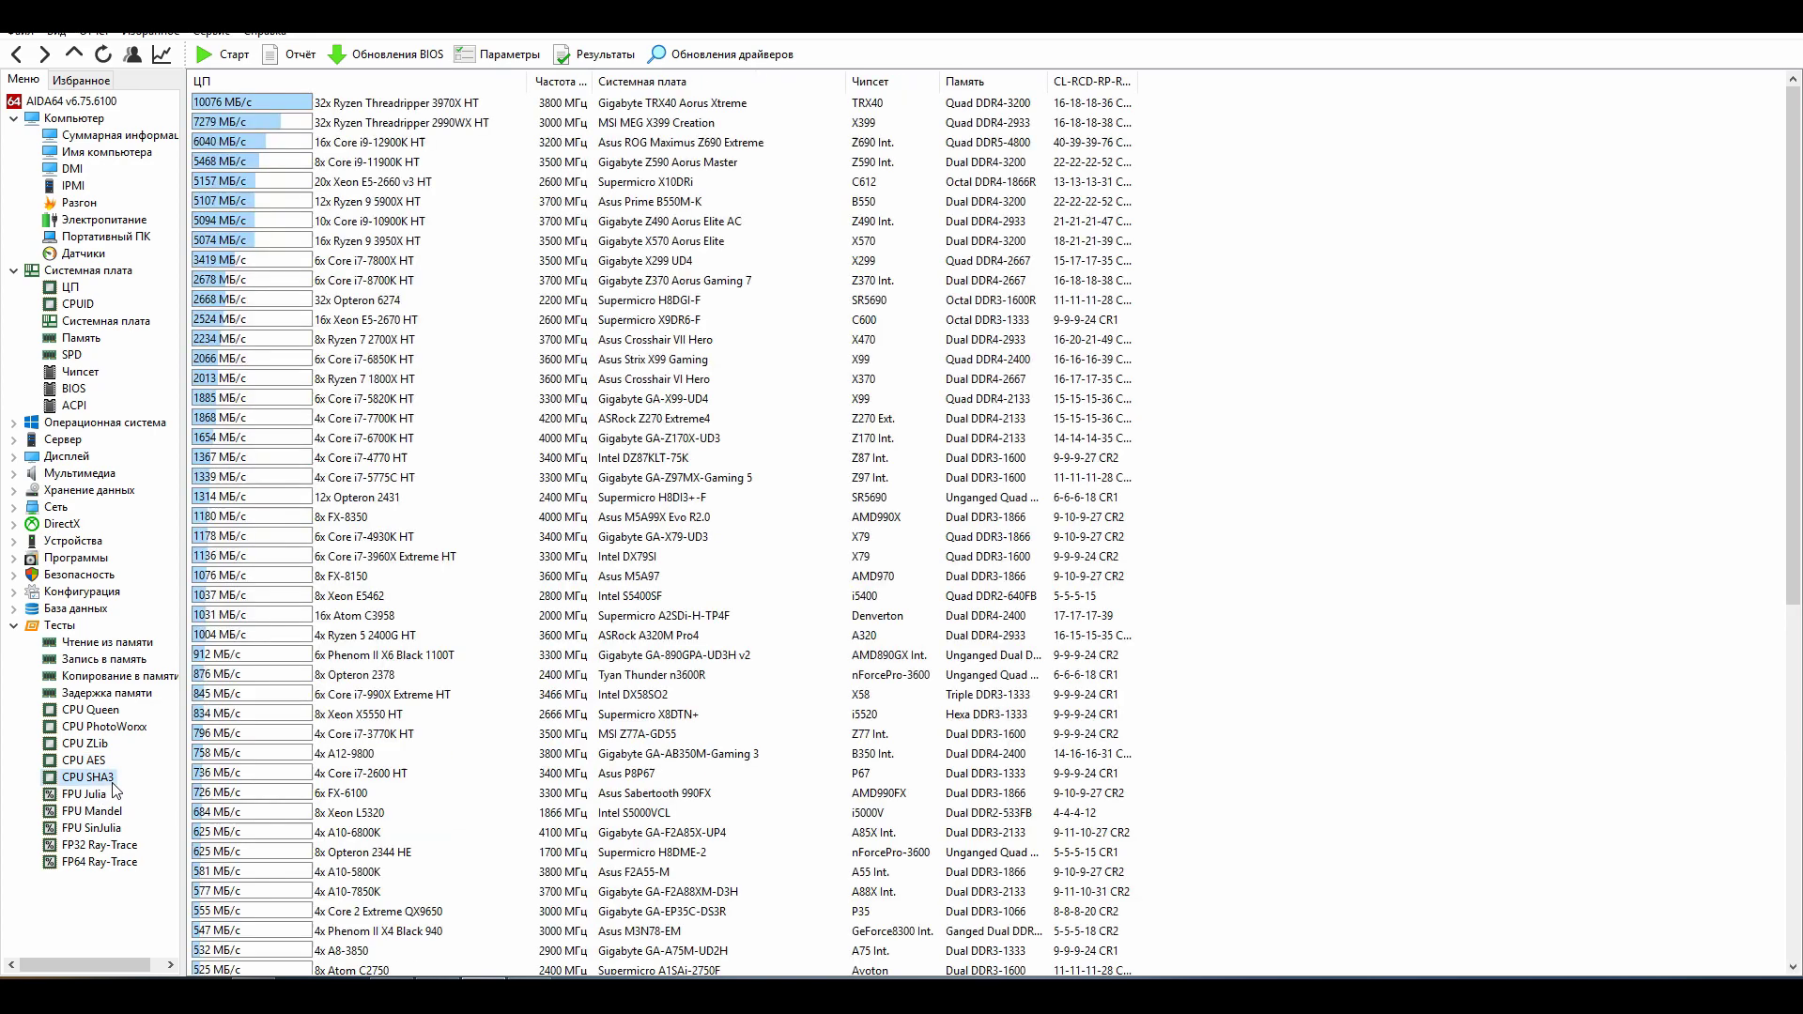
{"action": "left_click", "coordinate": [226, 56]}
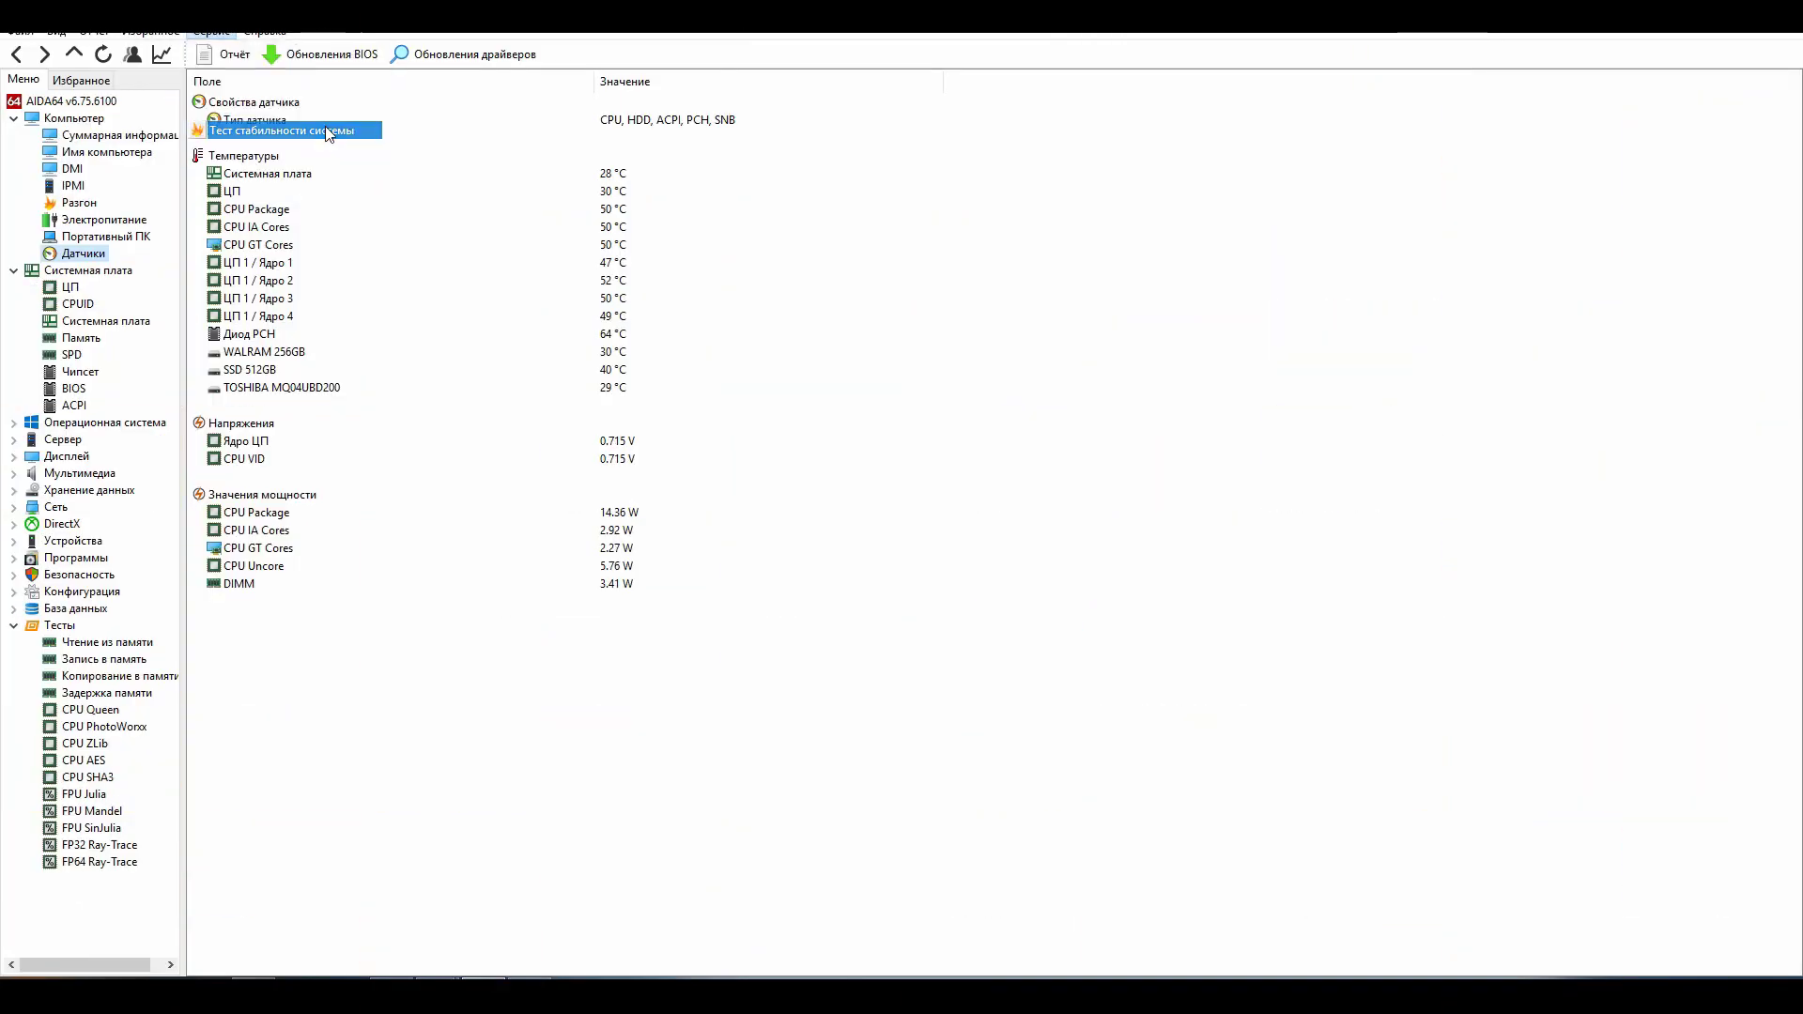
Step: Run the system stability test on CPU, FPU, cache and system memory in an enlarged window, and stop it after several minutes
{"action": "left_click", "coordinate": [325, 131]}
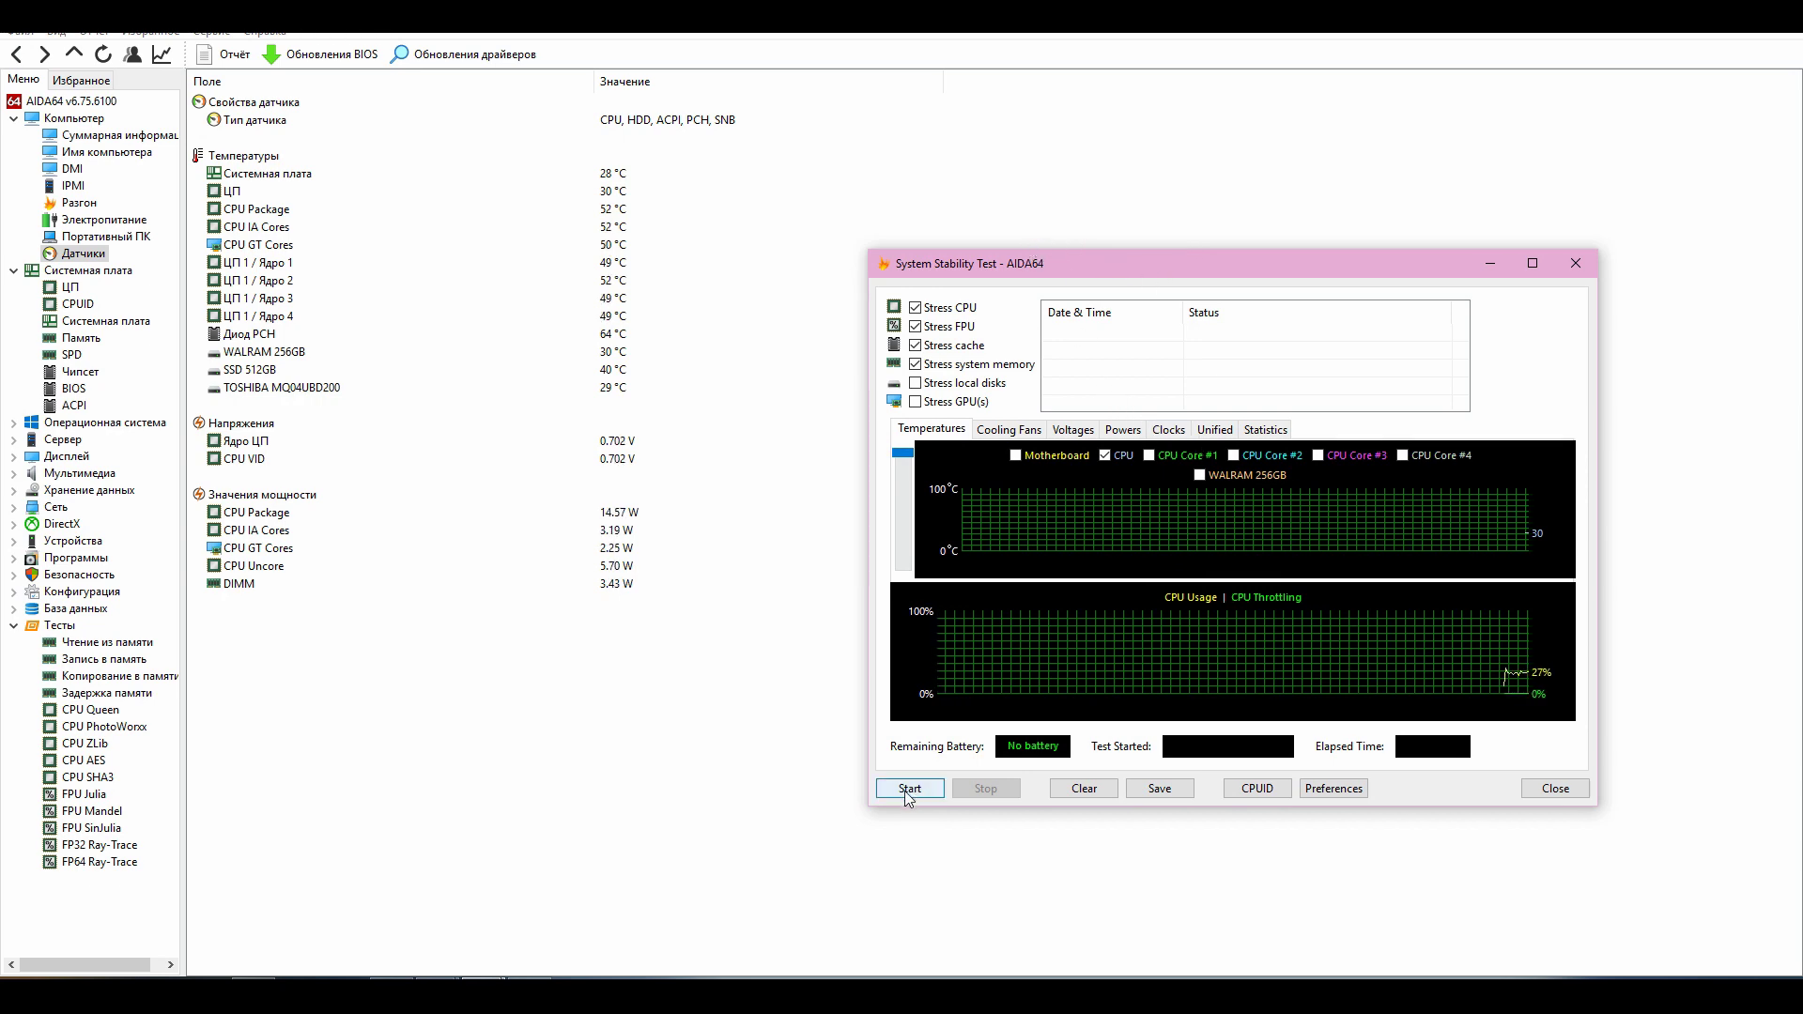
{"action": "left_click_drag", "start_coordinate": [870, 805], "coordinate": [680, 909]}
{"action": "left_click", "coordinate": [718, 892]}
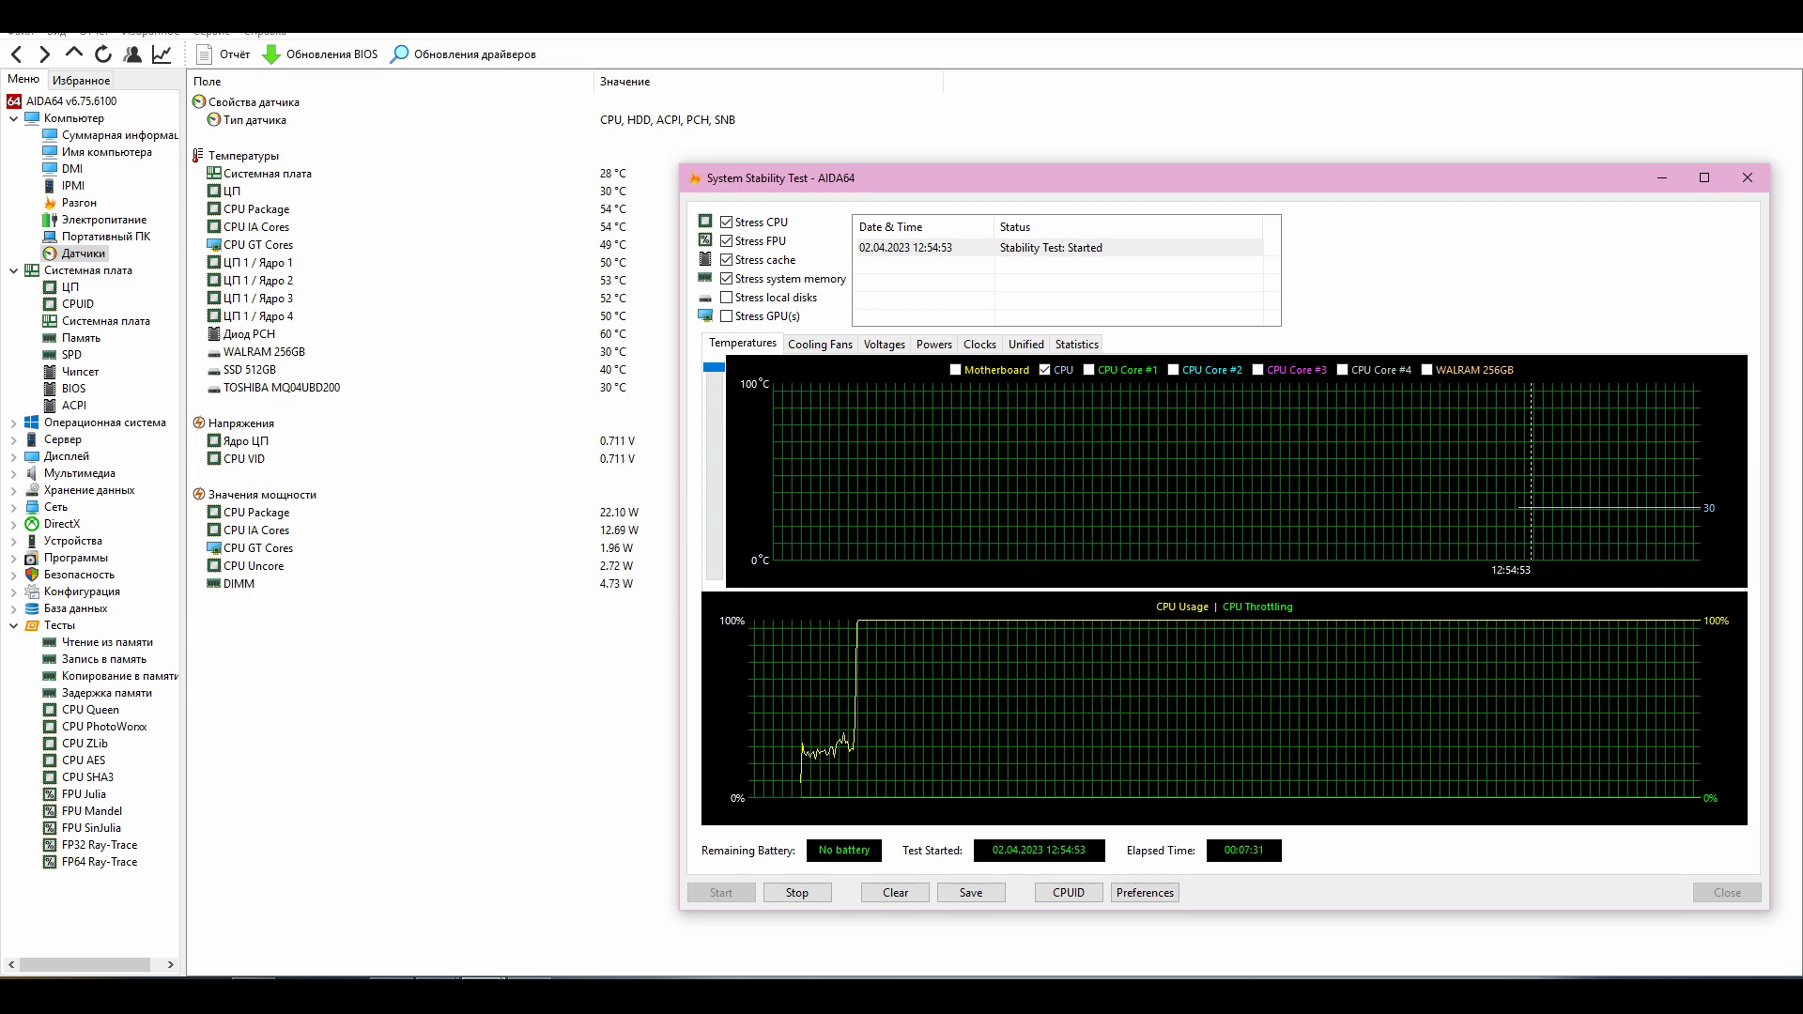
{"action": "left_click", "coordinate": [796, 892]}
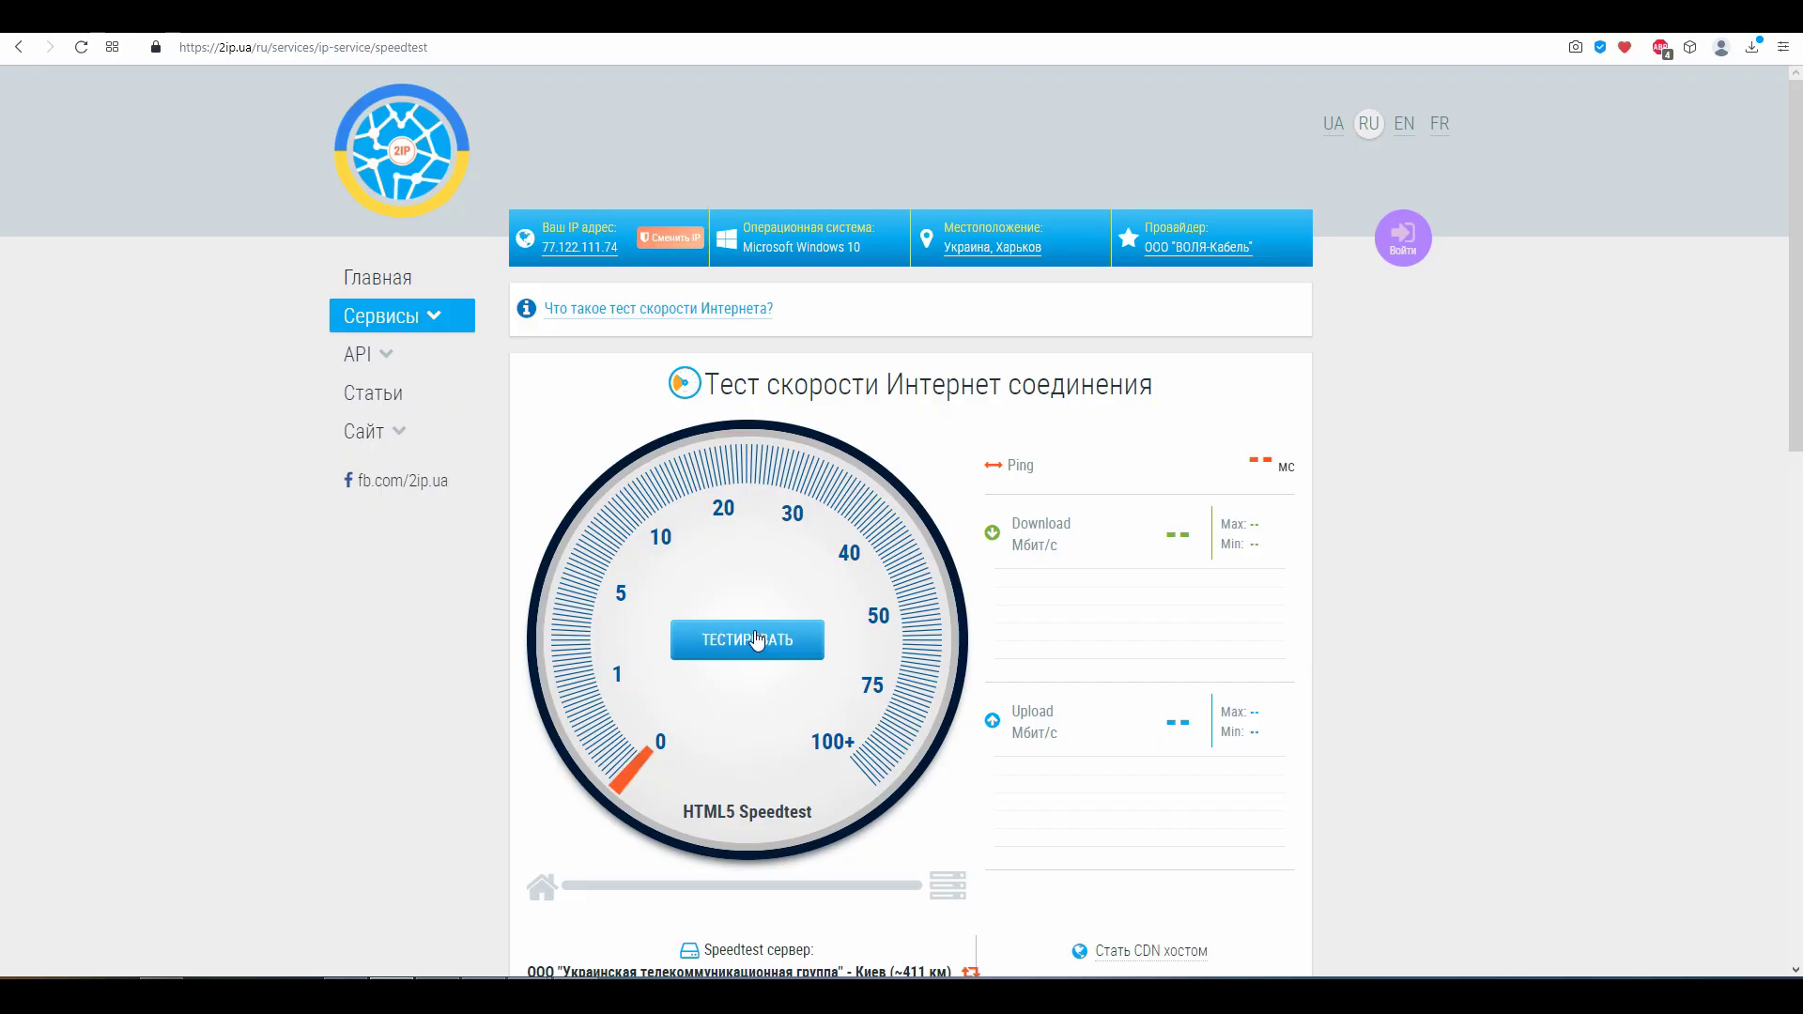
Step: Switch to the 2ip.ua page in the web browser and start the internet connection speed test
{"action": "left_click", "coordinate": [748, 636]}
{"action": "scroll", "coordinate": [1568, 600], "scroll_direction": "down", "scroll_amount": 3}
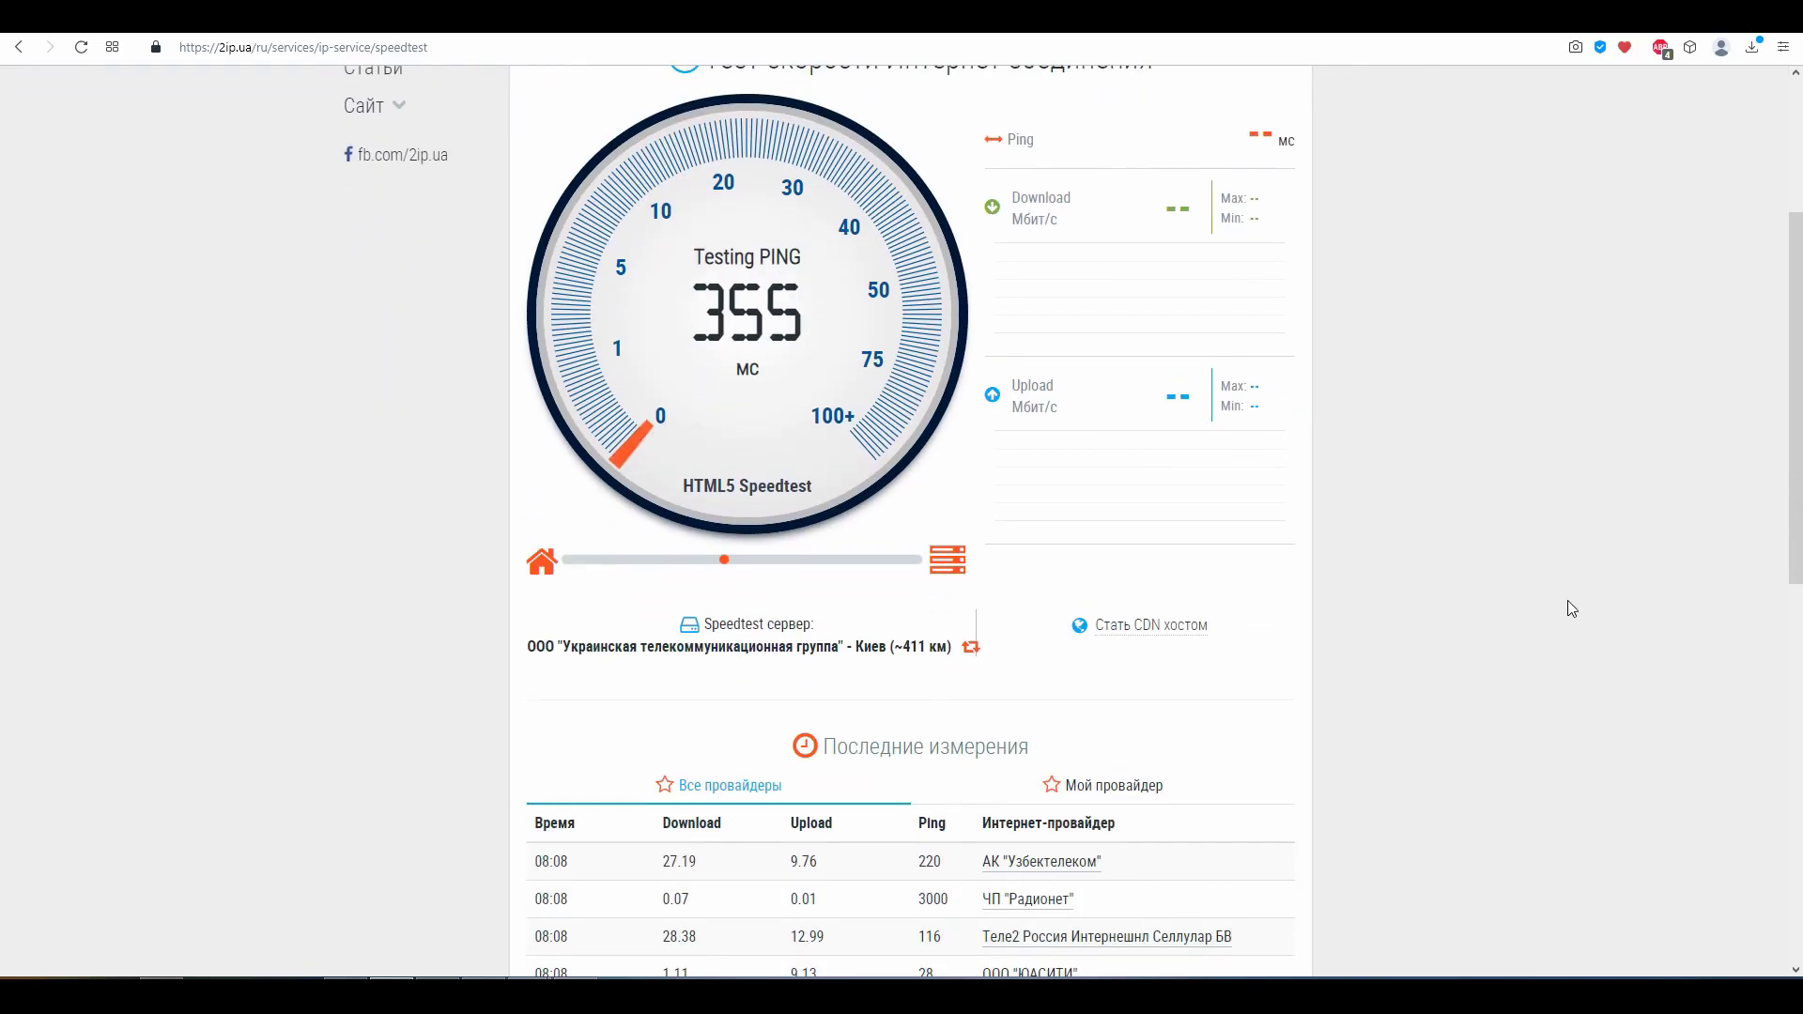